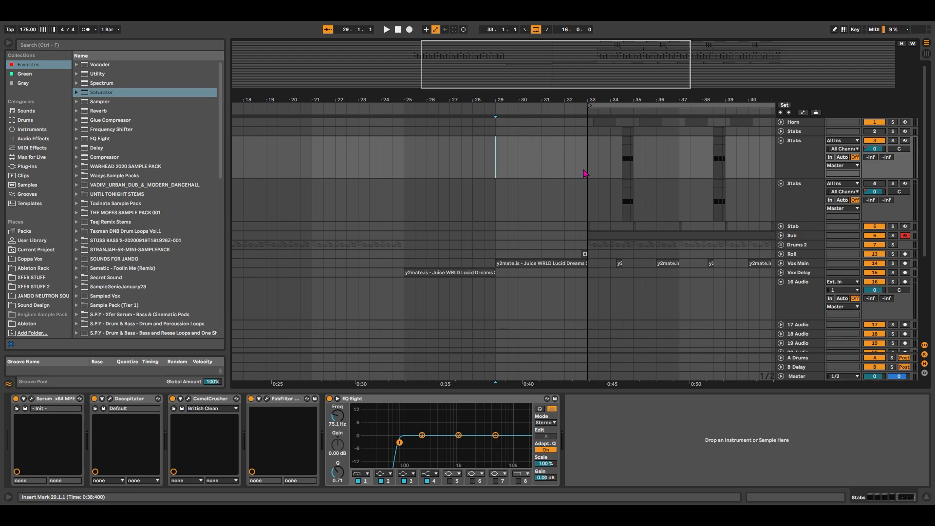
Step: Play the arrangement from bar 29, and audition the soloed Stabs track from the first stab in bar 34
{"action": "key", "text": "space"}
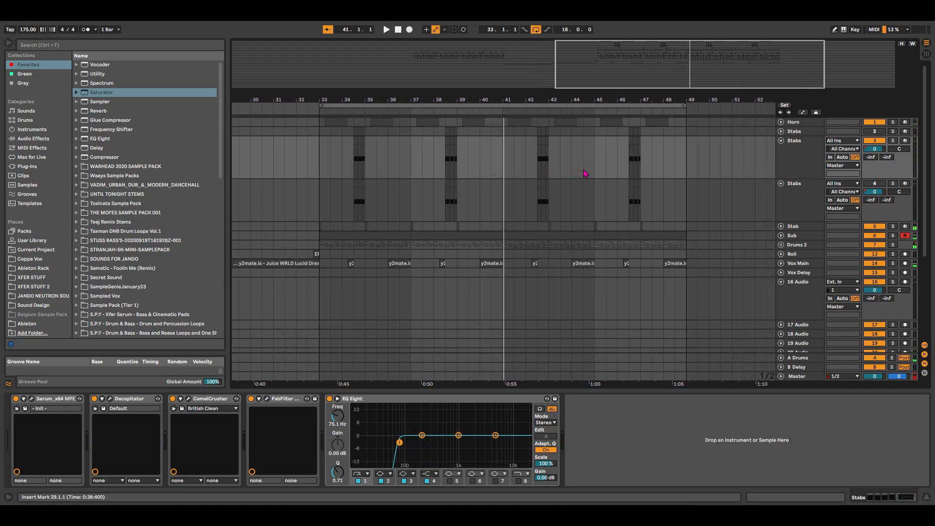
{"action": "mouse_move", "coordinate": [613, 52]}
{"action": "left_mouse_down"}
{"action": "mouse_move", "coordinate": [570, 63]}
{"action": "mouse_move", "coordinate": [607, 60]}
{"action": "left_mouse_up"}
{"action": "left_click", "coordinate": [487, 165]}
{"action": "key", "text": "space"}
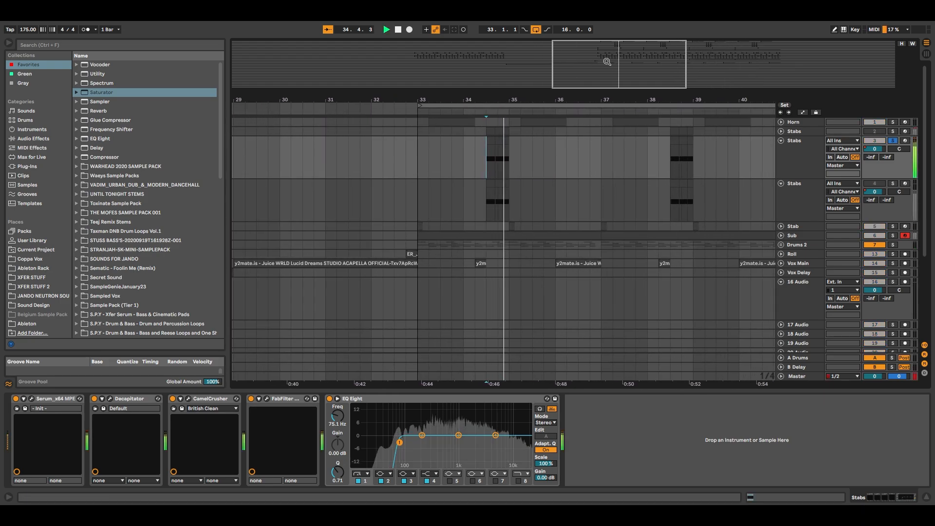
{"action": "key", "text": "space"}
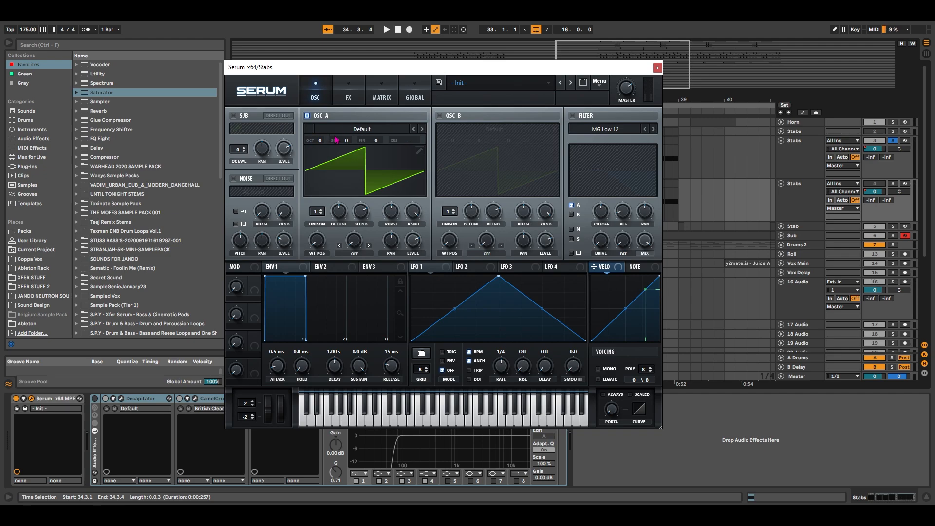
Step: Enable oscillator B and the sub oscillator, and set the sub oscillator's octave to -1
{"action": "left_click", "coordinate": [440, 116]}
{"action": "left_click", "coordinate": [234, 116]}
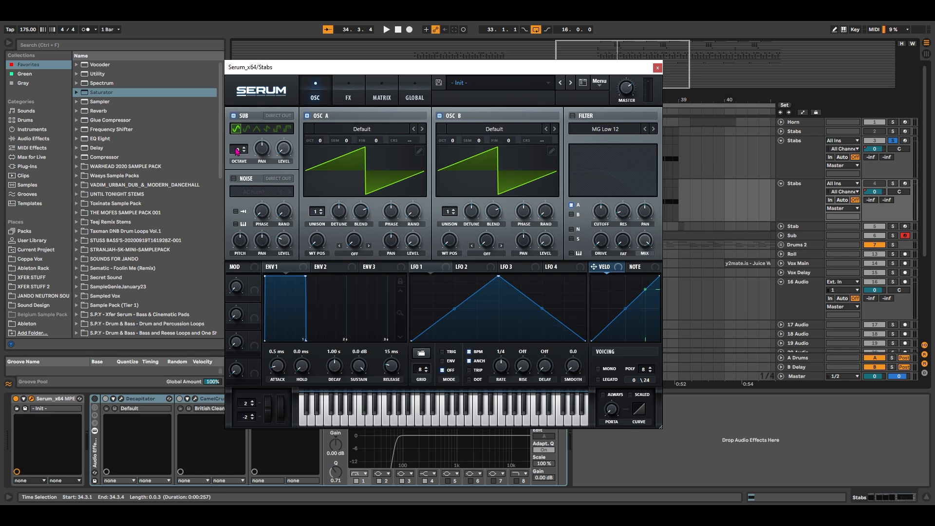
{"action": "left_click_drag", "start_coordinate": [236, 148], "coordinate": [236, 155]}
Step: Assign LFO 1 to the sub oscillator level with an amount of 74, and to the levels of oscillators A and B
{"action": "left_click_drag", "start_coordinate": [420, 267], "coordinate": [413, 252]}
{"action": "left_click_drag", "start_coordinate": [275, 150], "coordinate": [275, 154]}
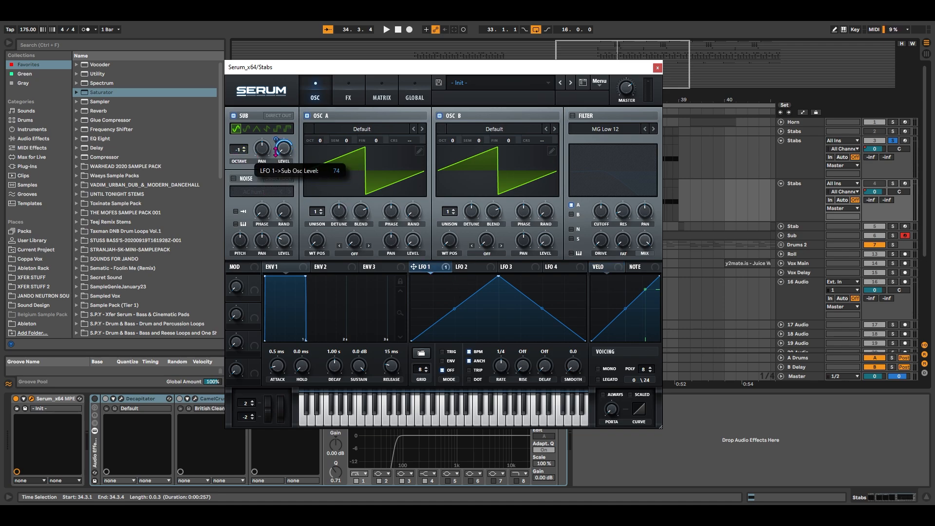
{"action": "left_click_drag", "start_coordinate": [435, 269], "coordinate": [405, 247]}
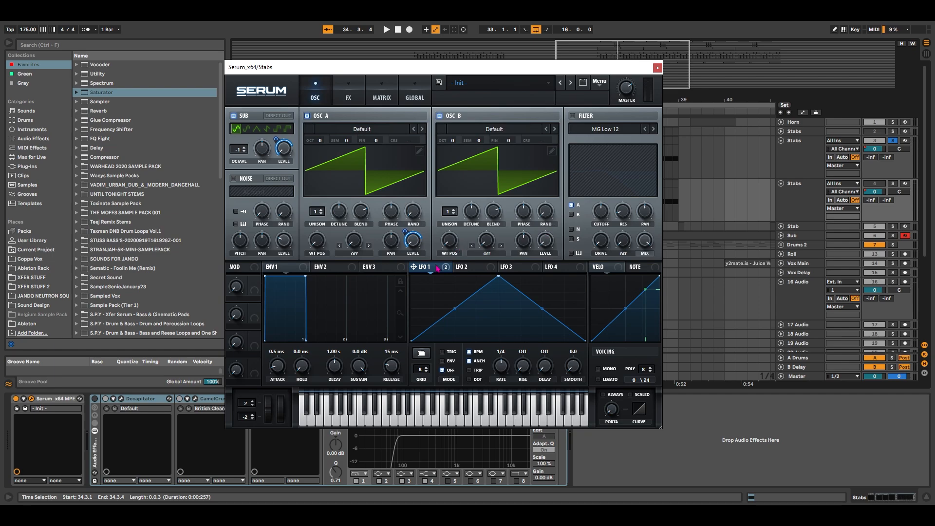
{"action": "left_click_drag", "start_coordinate": [437, 268], "coordinate": [533, 258]}
Step: Set oscillator A's warp mode to FM (from B) and load the digital wavetable ICanHasKick into it
{"action": "left_click", "coordinate": [355, 254]}
{"action": "left_click", "coordinate": [378, 208]}
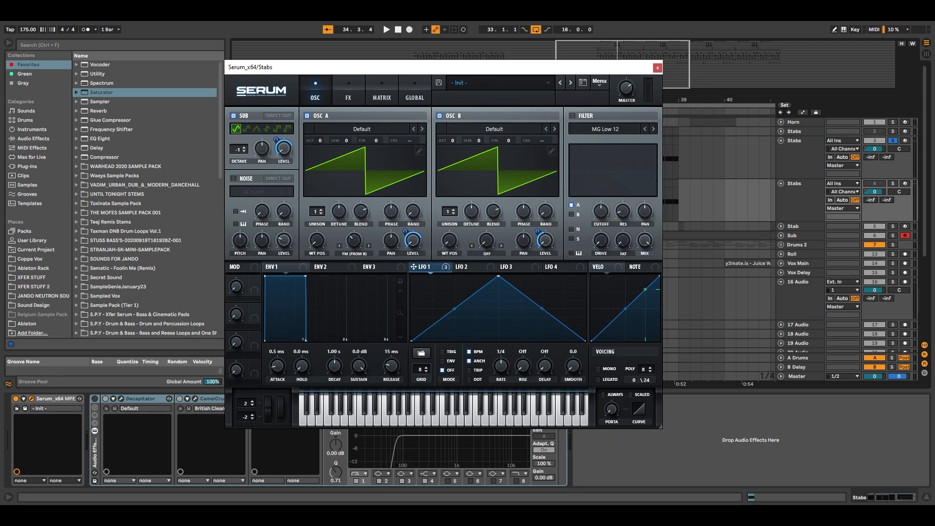
{"action": "left_click", "coordinate": [362, 128]}
{"action": "mouse_move", "coordinate": [346, 150]}
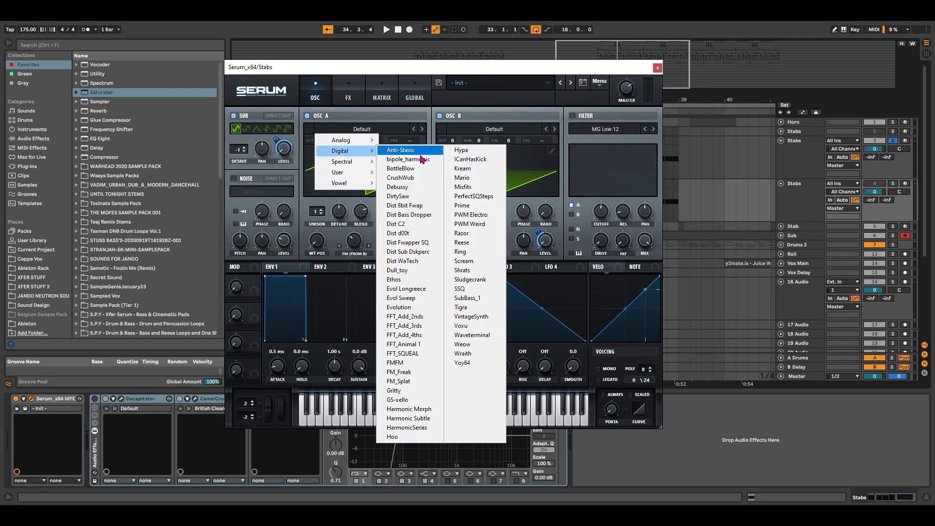
{"action": "left_click", "coordinate": [472, 161]}
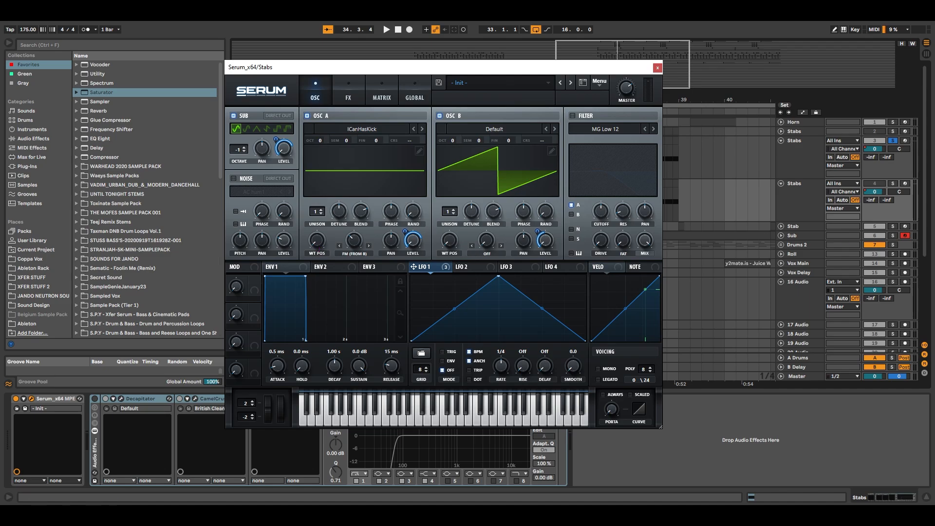
Step: Raise oscillator A's wavetable position and modulate it with LFO 1 at an amount of 7
{"action": "left_click_drag", "start_coordinate": [318, 245], "coordinate": [340, 186]}
{"action": "left_click_drag", "start_coordinate": [414, 267], "coordinate": [323, 242]}
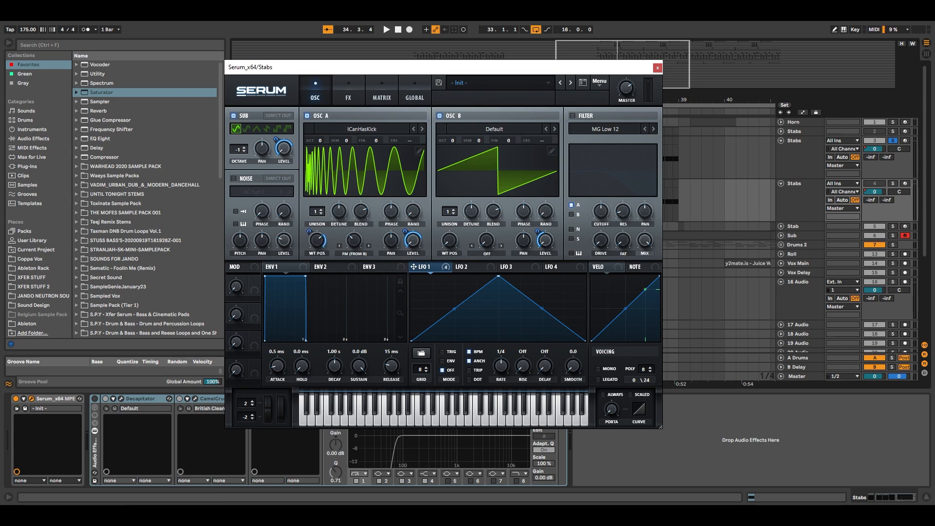
{"action": "mouse_move", "coordinate": [307, 244]}
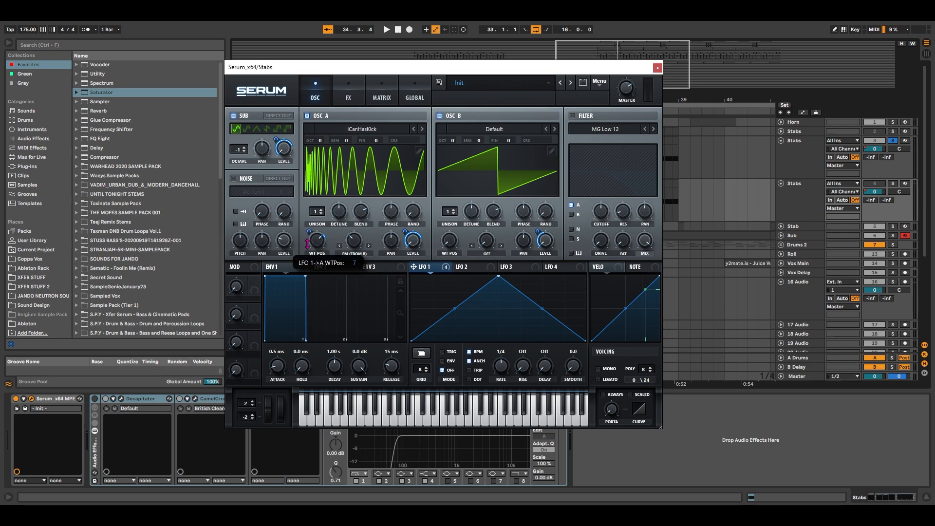
Step: Set oscillator A's octave to -1, and set oscillator B to octave -2 with the analog wavetable 4088
{"action": "left_click_drag", "start_coordinate": [320, 141], "coordinate": [323, 153]}
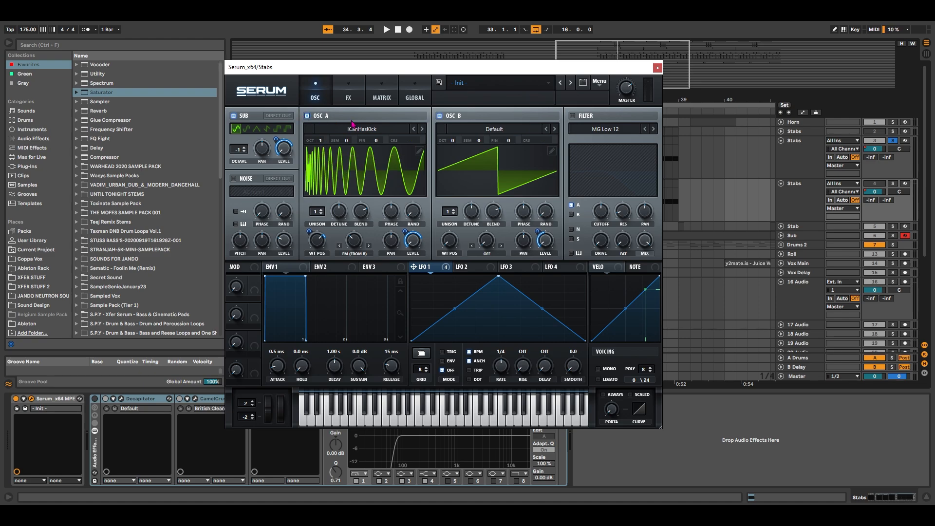
{"action": "left_click_drag", "start_coordinate": [452, 141], "coordinate": [458, 170]}
{"action": "left_click", "coordinate": [504, 130]}
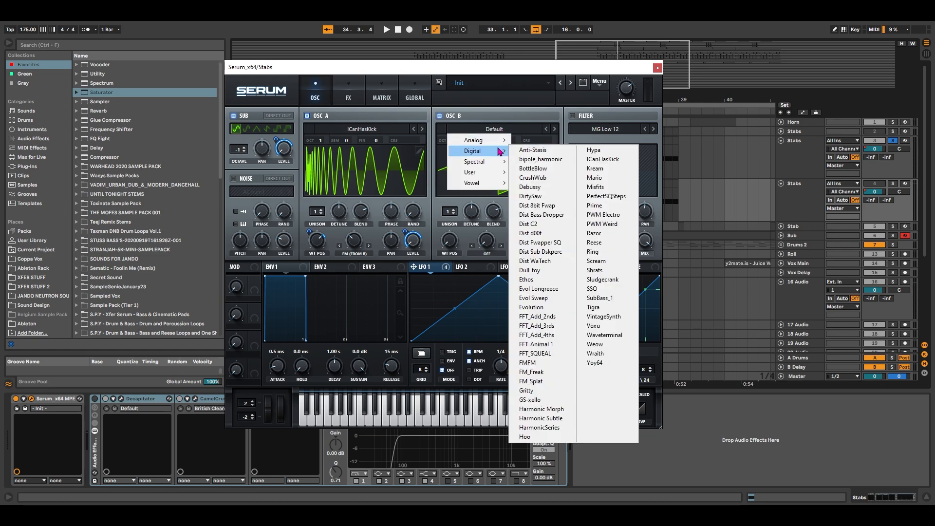
{"action": "mouse_move", "coordinate": [494, 141]}
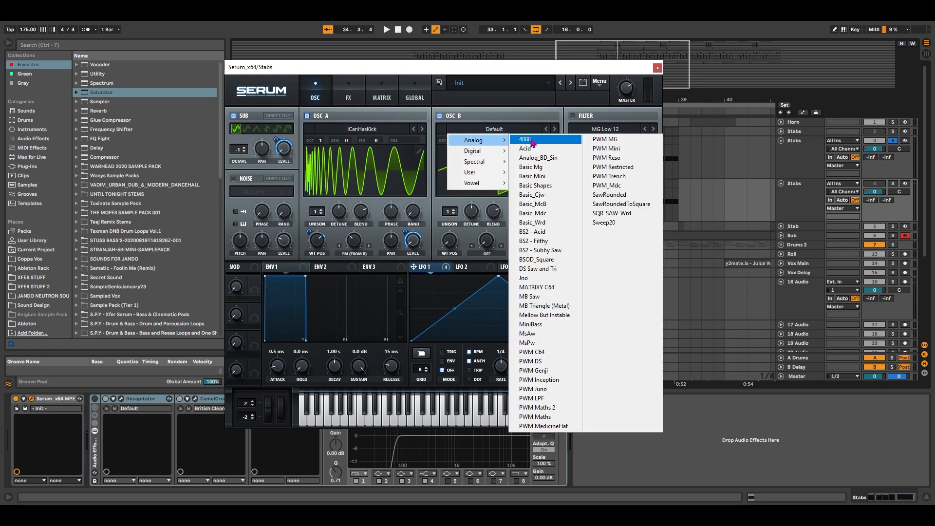
{"action": "left_click", "coordinate": [533, 142]}
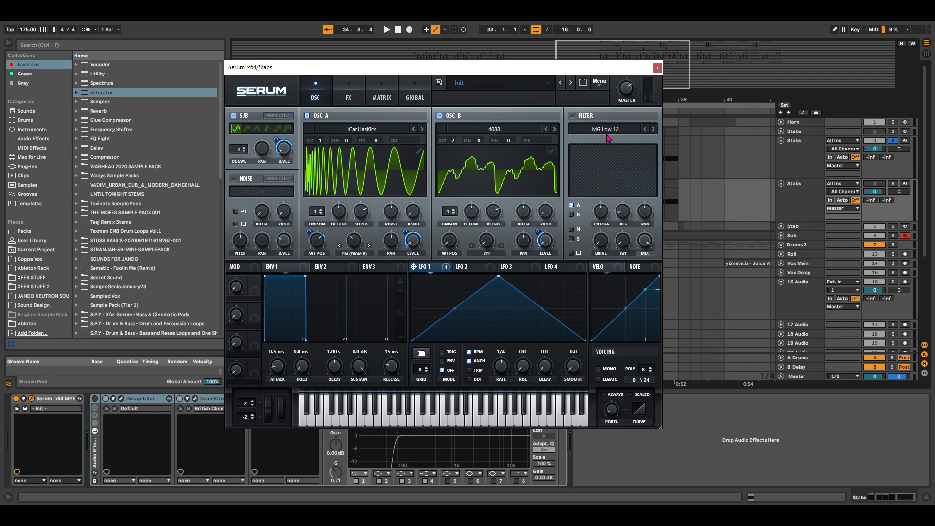
Step: Enable the filter with the Phs 48+ type, and lower its cutoff with LFO 1 assigned to it
{"action": "left_click", "coordinate": [575, 118]}
{"action": "left_click", "coordinate": [607, 129]}
{"action": "mouse_move", "coordinate": [610, 162]}
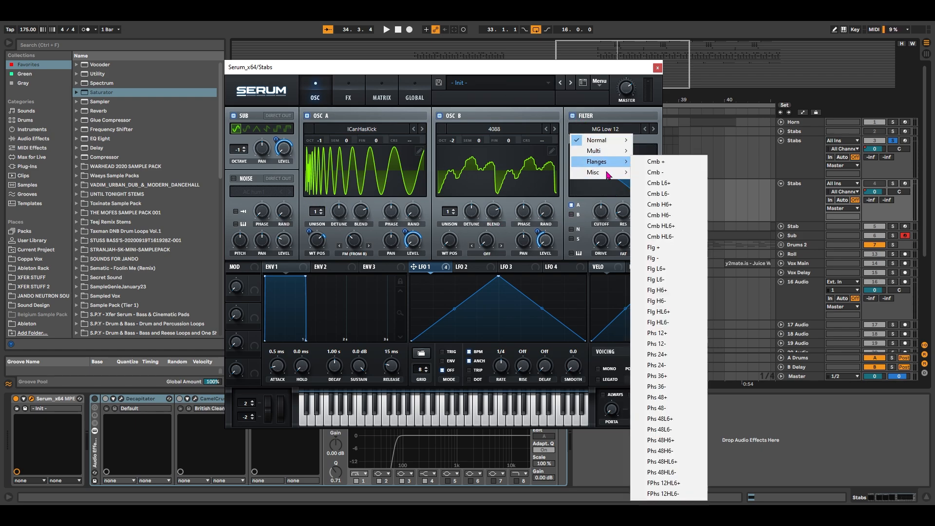
{"action": "left_click", "coordinate": [671, 397]}
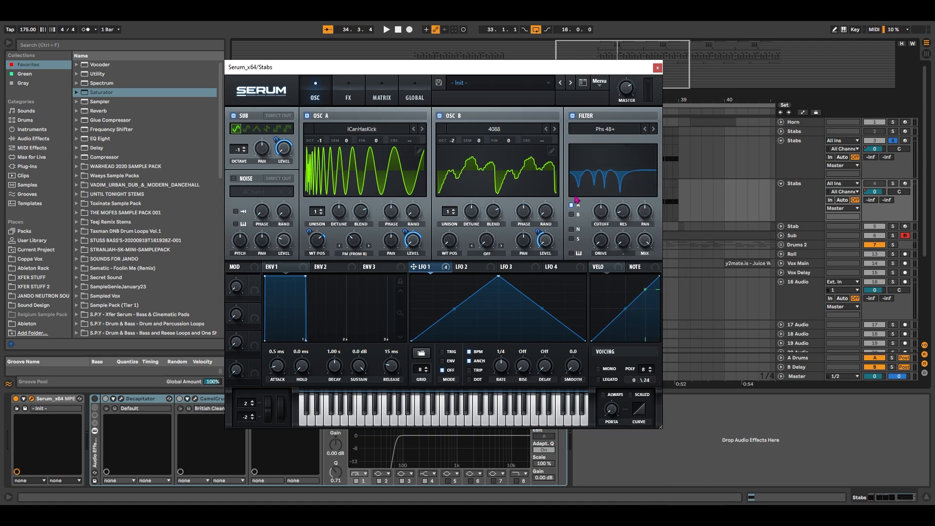
{"action": "left_click_drag", "start_coordinate": [601, 210], "coordinate": [601, 247]}
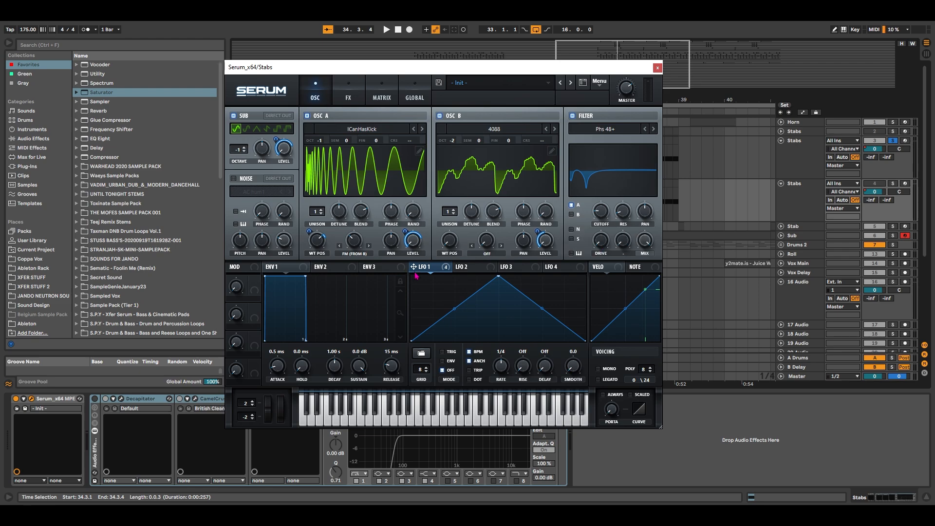
{"action": "left_click_drag", "start_coordinate": [415, 268], "coordinate": [594, 242]}
Step: Reposition the Serum window and play back the stab with the phaser filter applied
{"action": "left_click_drag", "start_coordinate": [497, 69], "coordinate": [572, 74]}
{"action": "key", "text": "space"}
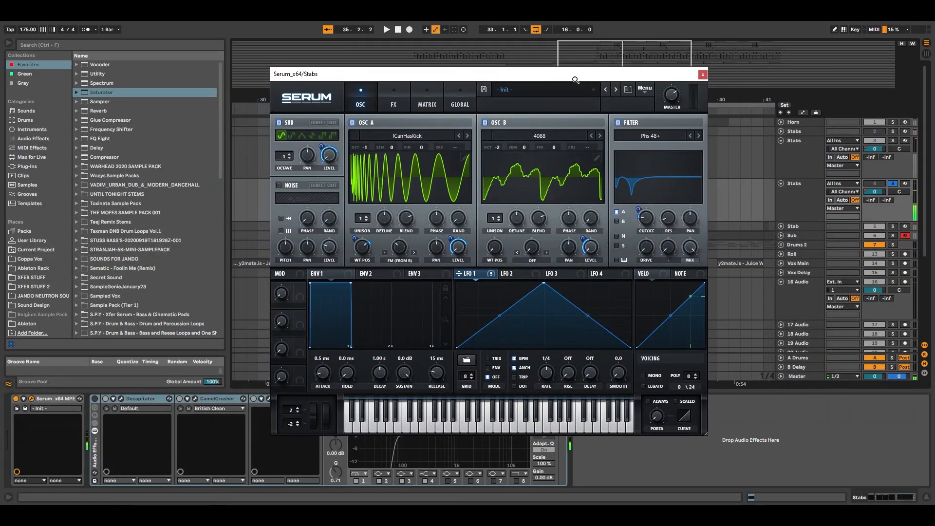
{"action": "left_click_drag", "start_coordinate": [608, 80], "coordinate": [558, 97]}
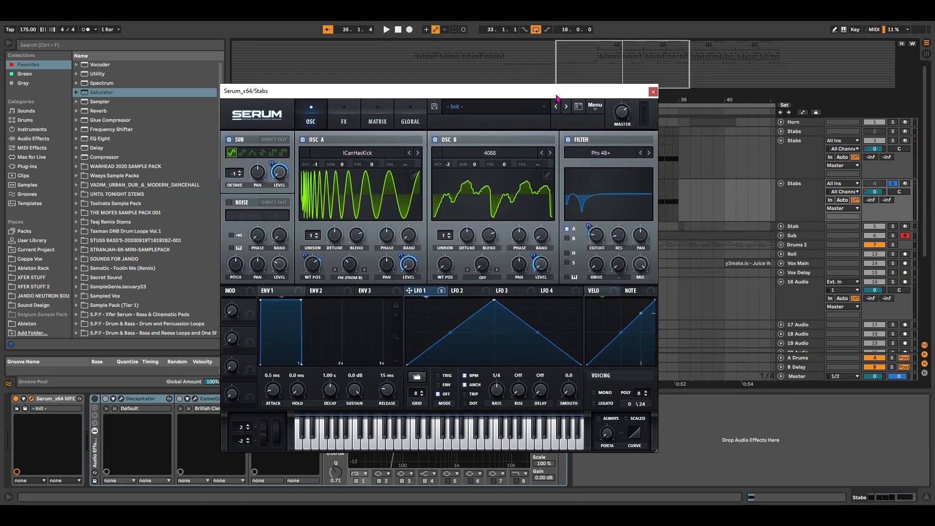
Step: Assign LFO 1 to the filter drive and broaden the filter's response curve
{"action": "left_click_drag", "start_coordinate": [427, 292], "coordinate": [586, 291]}
{"action": "left_click_drag", "start_coordinate": [587, 256], "coordinate": [587, 258]}
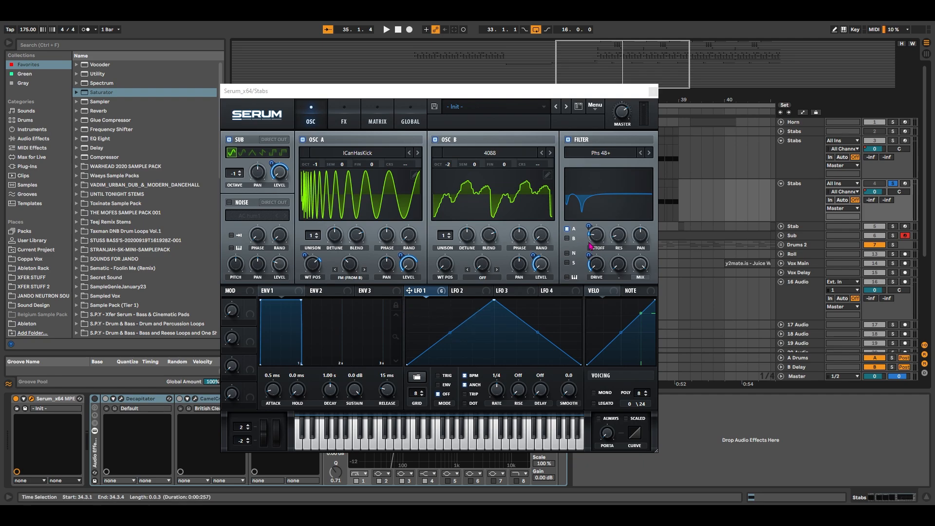
{"action": "left_click_drag", "start_coordinate": [633, 187], "coordinate": [634, 182]}
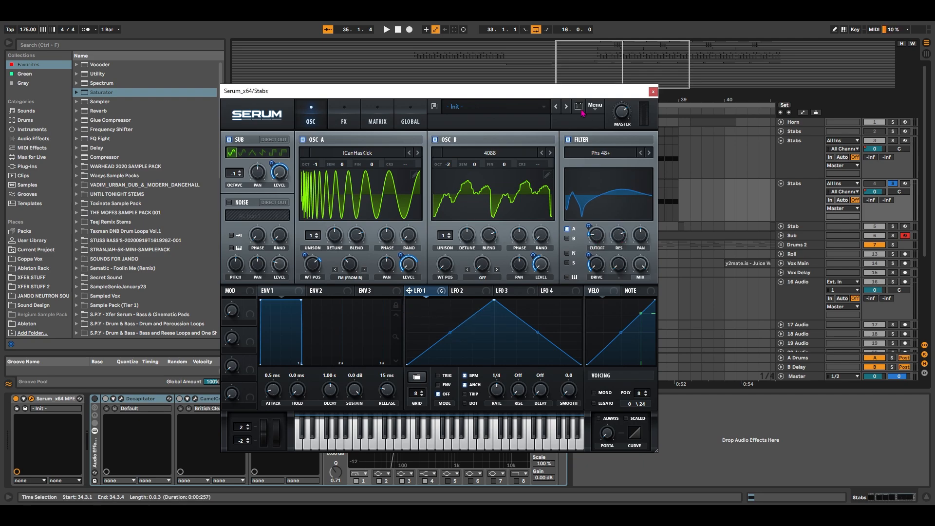
Step: Play back the stab to check the filter drive modulation
{"action": "mouse_move", "coordinate": [558, 91]}
{"action": "left_mouse_down"}
{"action": "mouse_move", "coordinate": [556, 226]}
{"action": "mouse_move", "coordinate": [554, 83]}
{"action": "left_mouse_up"}
{"action": "key", "text": "space"}
{"action": "key", "text": "space"}
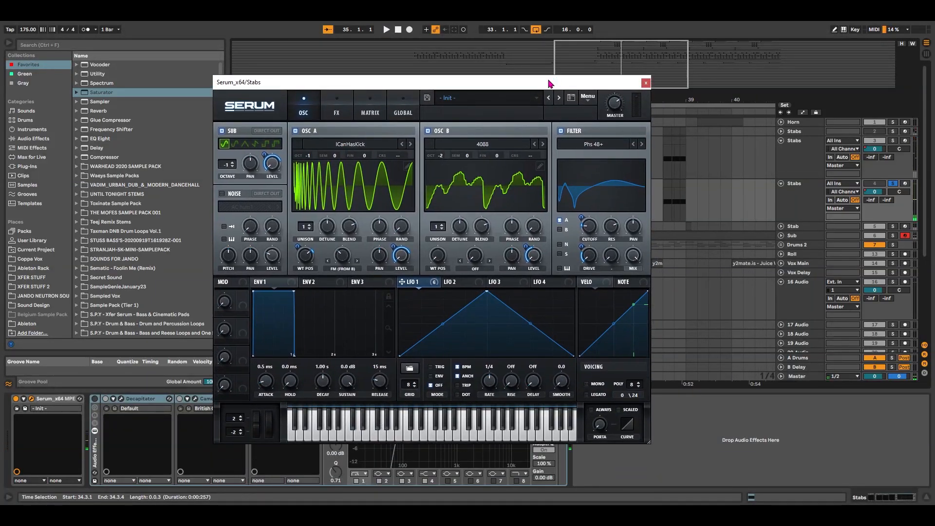
Step: Reshape LFO 1 into a curved decay with its peak near the start, and set its mode to Trig
{"action": "left_click_drag", "start_coordinate": [487, 292], "coordinate": [405, 294]}
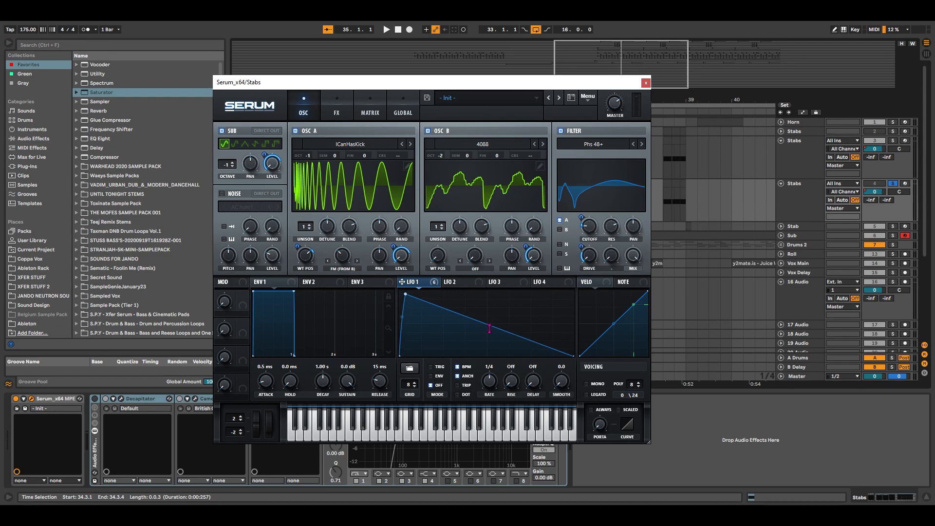
{"action": "left_click_drag", "start_coordinate": [490, 328], "coordinate": [491, 336]}
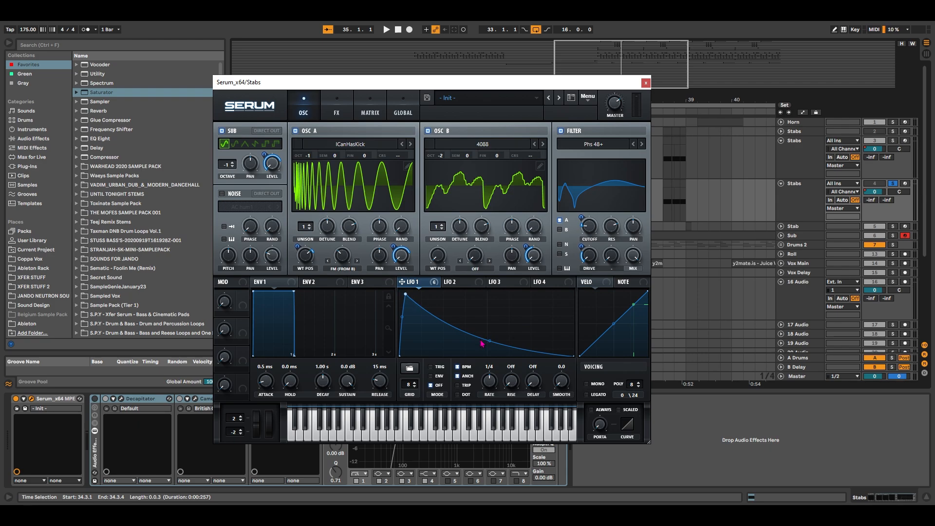
{"action": "left_click", "coordinate": [440, 369]}
{"action": "key", "text": "space"}
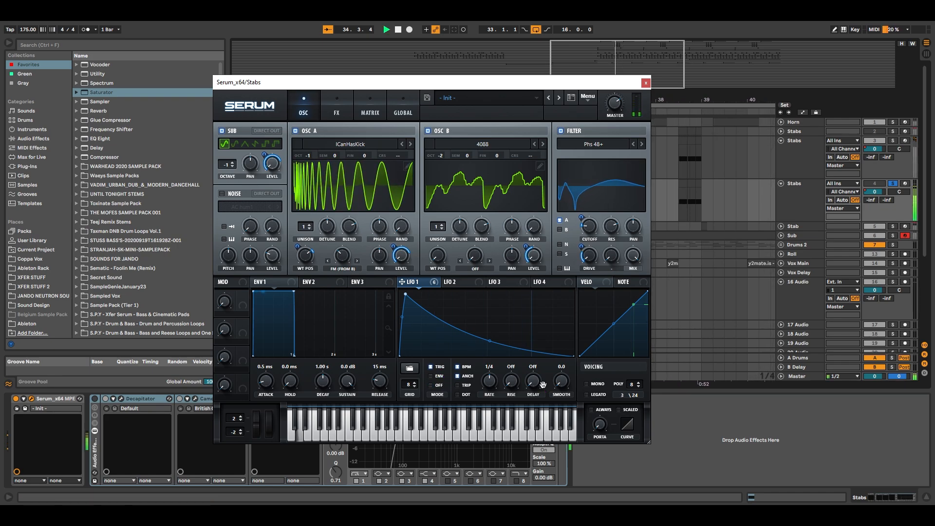
{"action": "key", "text": "space"}
Step: Enable the Hyper/Dimension, Distortion, Compressor, EQ and Filter effects in Serum
{"action": "left_click", "coordinate": [343, 113]}
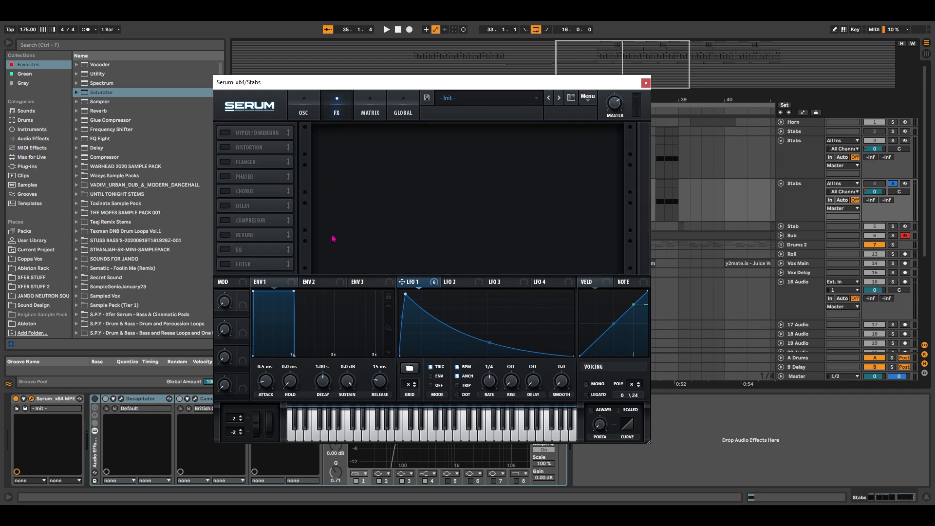
{"action": "left_click", "coordinate": [225, 133]}
{"action": "left_click", "coordinate": [256, 147]}
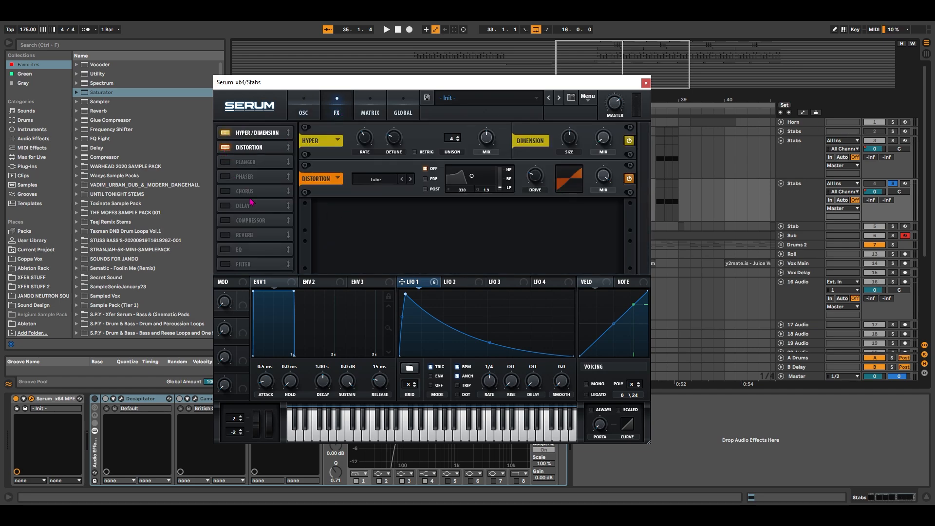
{"action": "left_click", "coordinate": [225, 220]}
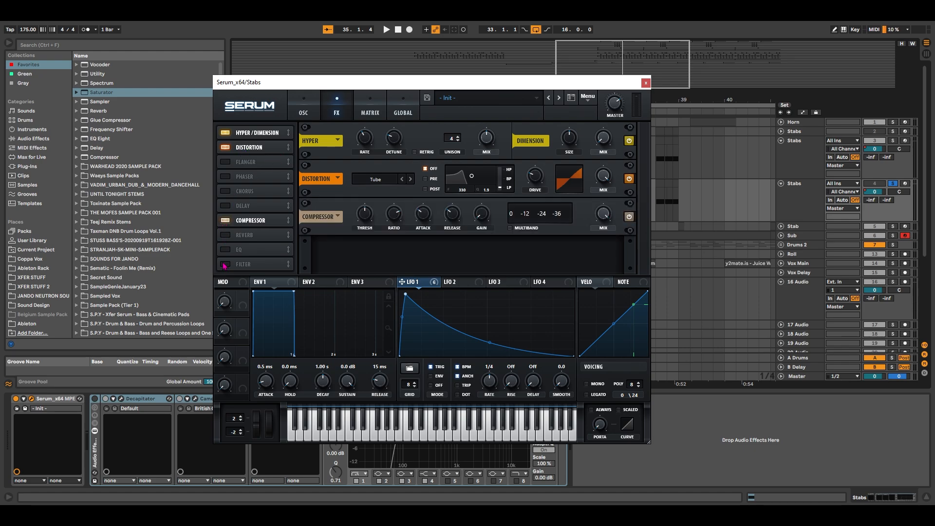
{"action": "left_click", "coordinate": [226, 249]}
{"action": "left_click", "coordinate": [226, 264]}
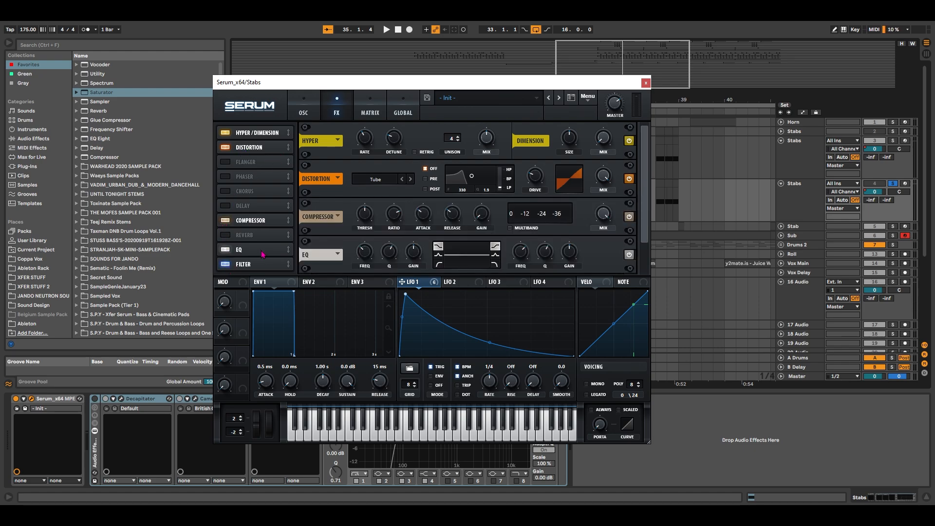
Step: Reorder the effects chain so Compressor, EQ and Filter follow directly after Distortion
{"action": "left_click_drag", "start_coordinate": [257, 220], "coordinate": [267, 166]}
{"action": "left_click_drag", "start_coordinate": [256, 249], "coordinate": [266, 178]}
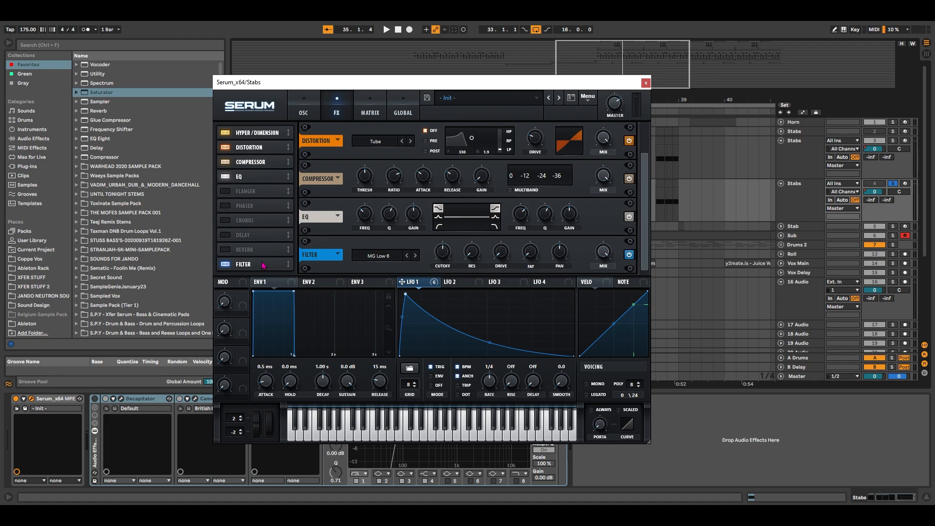
{"action": "left_click_drag", "start_coordinate": [255, 264], "coordinate": [266, 190]}
{"action": "left_click", "coordinate": [261, 137]}
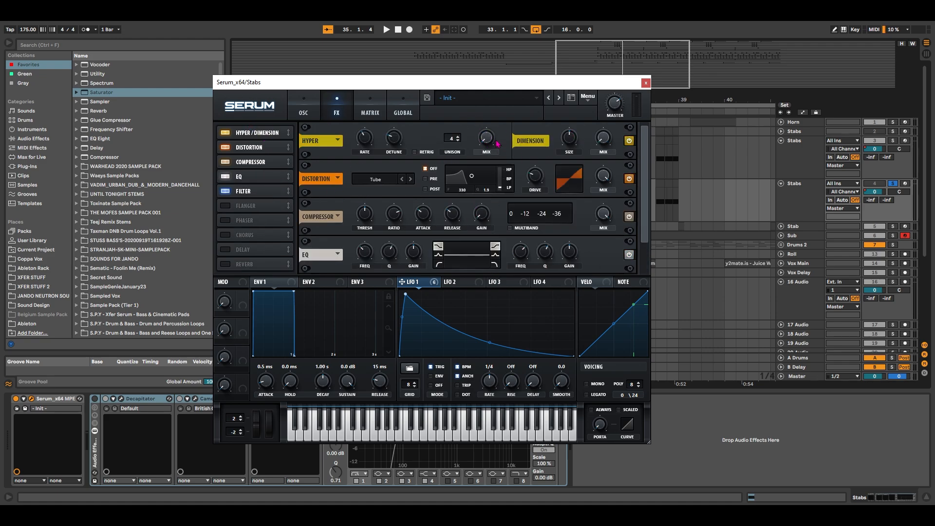
Step: Set the Dimension effect's size to 15% and raise its mix
{"action": "left_click_drag", "start_coordinate": [569, 137], "coordinate": [575, 168]}
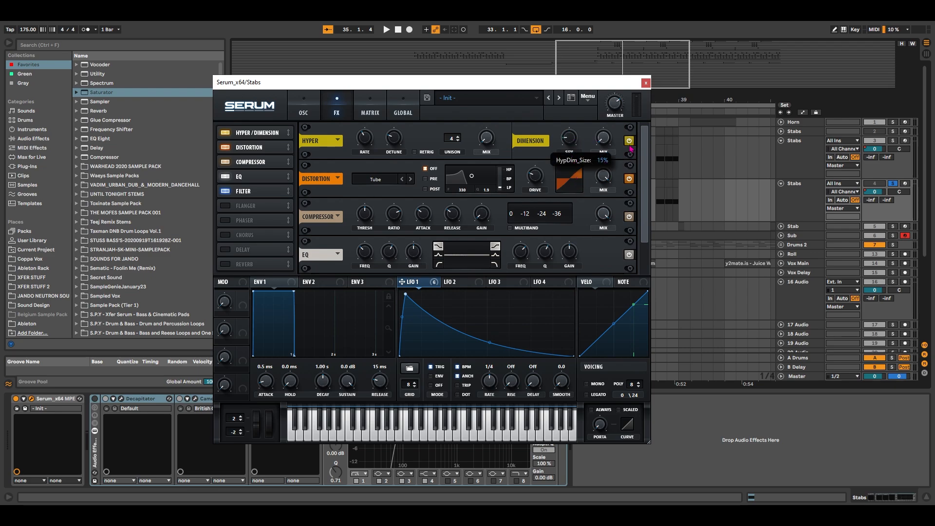
{"action": "left_click_drag", "start_coordinate": [607, 141], "coordinate": [608, 124]}
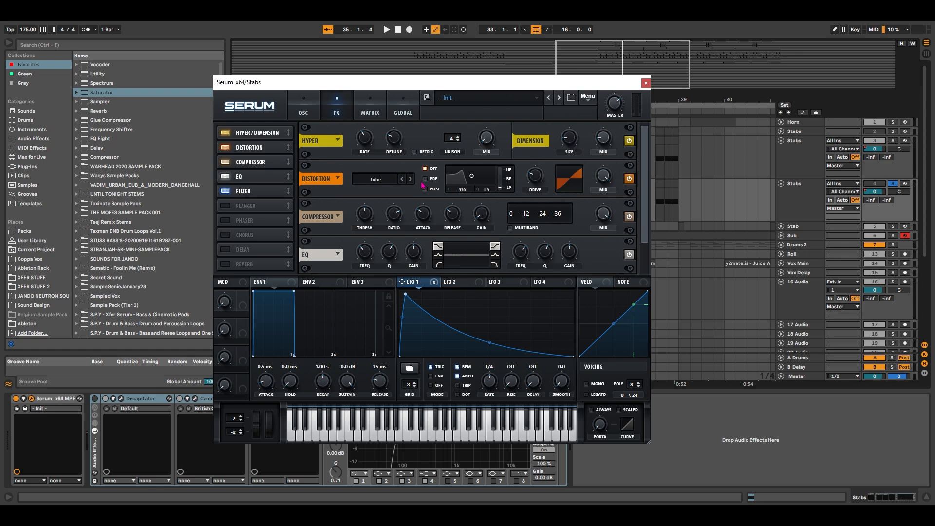
Step: Change the Distortion effect's type to Stomp Box
{"action": "left_click", "coordinate": [376, 180]}
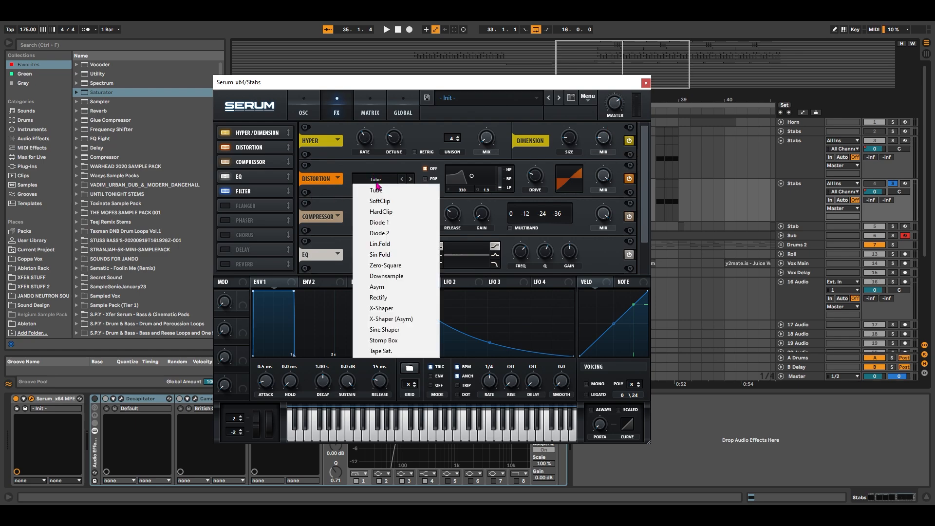
{"action": "left_click", "coordinate": [387, 341]}
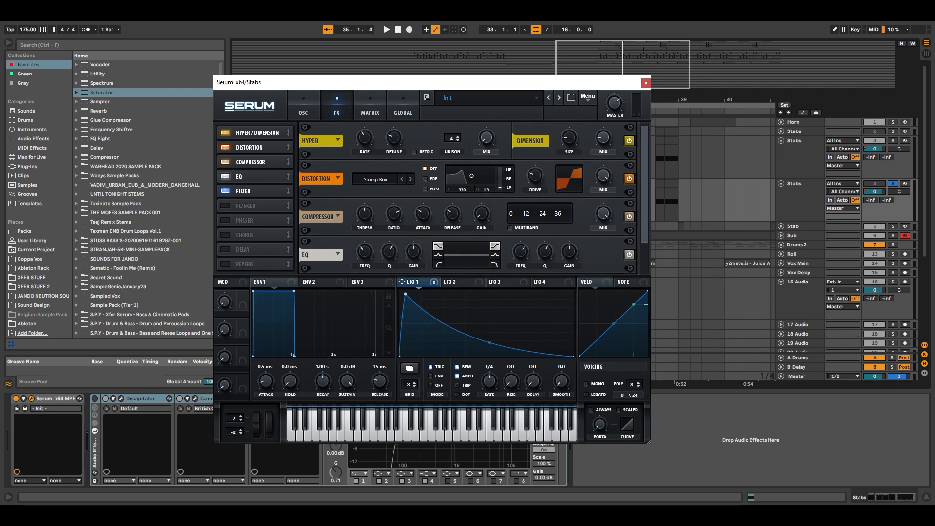
{"action": "mouse_move", "coordinate": [539, 182]}
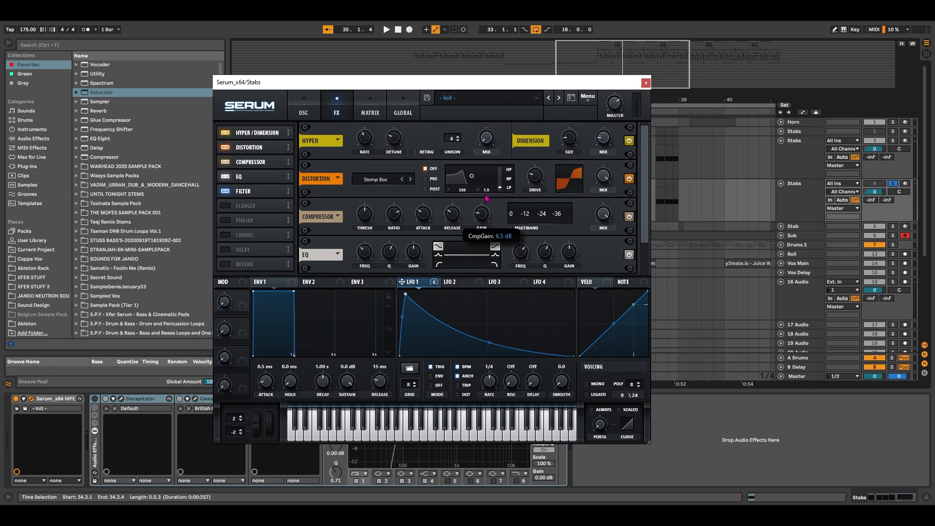
Step: Set the EQ's high band to a peak shape at about 6186 Hz with 7.4 dB gain, auditioning the stab
{"action": "left_click", "coordinate": [495, 254]}
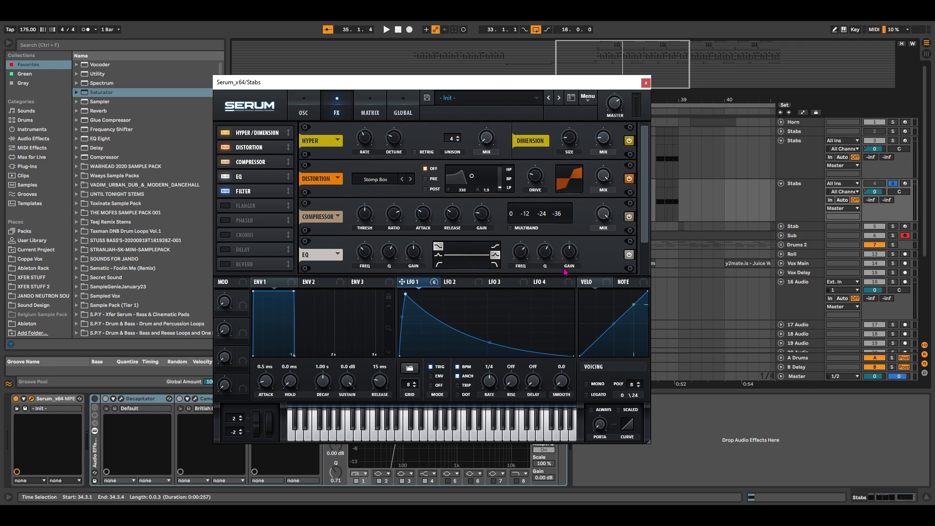
{"action": "mouse_move", "coordinate": [569, 252]}
{"action": "left_mouse_down"}
{"action": "mouse_move", "coordinate": [547, 256]}
{"action": "mouse_move", "coordinate": [573, 256]}
{"action": "left_mouse_up"}
{"action": "left_click_drag", "start_coordinate": [521, 259], "coordinate": [570, 255]}
{"action": "key", "text": "space"}
{"action": "key", "text": "space"}
{"action": "key", "text": "space"}
{"action": "key", "text": "space"}
{"action": "key", "text": "space"}
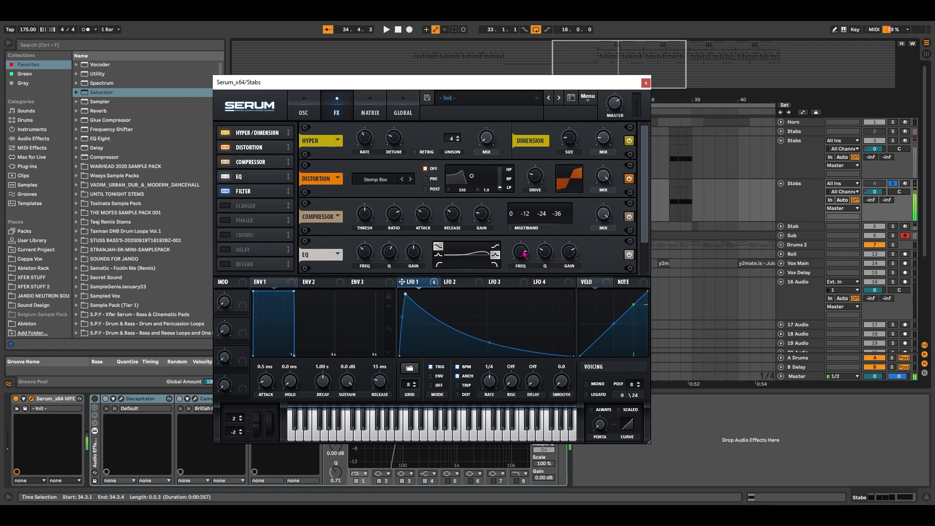
{"action": "key", "text": "space"}
{"action": "key", "text": "space"}
{"action": "key", "text": "space"}
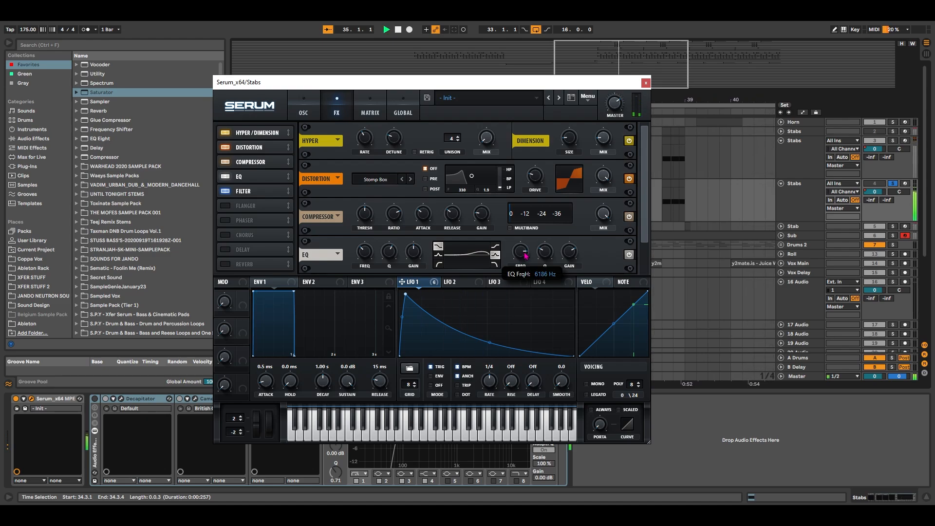
{"action": "key", "text": "space"}
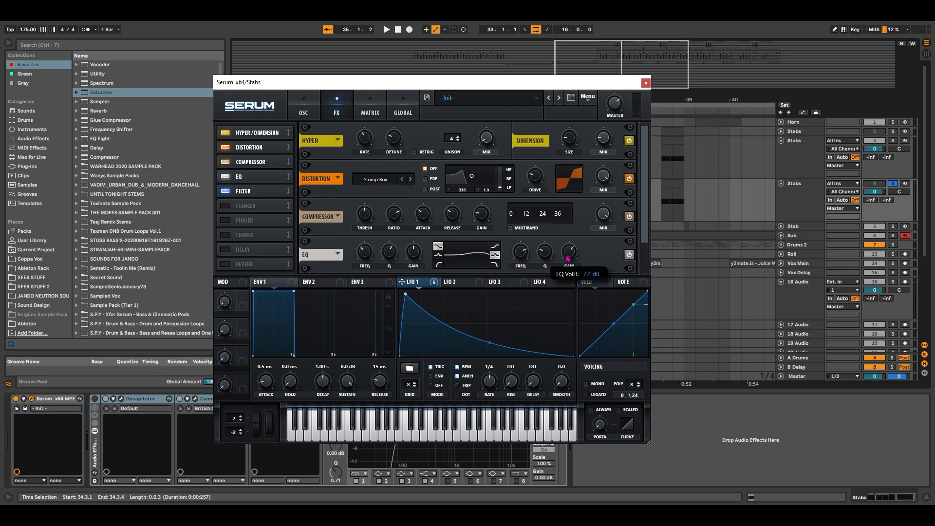
{"action": "scroll", "coordinate": [568, 259], "scroll_direction": "up", "scroll_amount": 2}
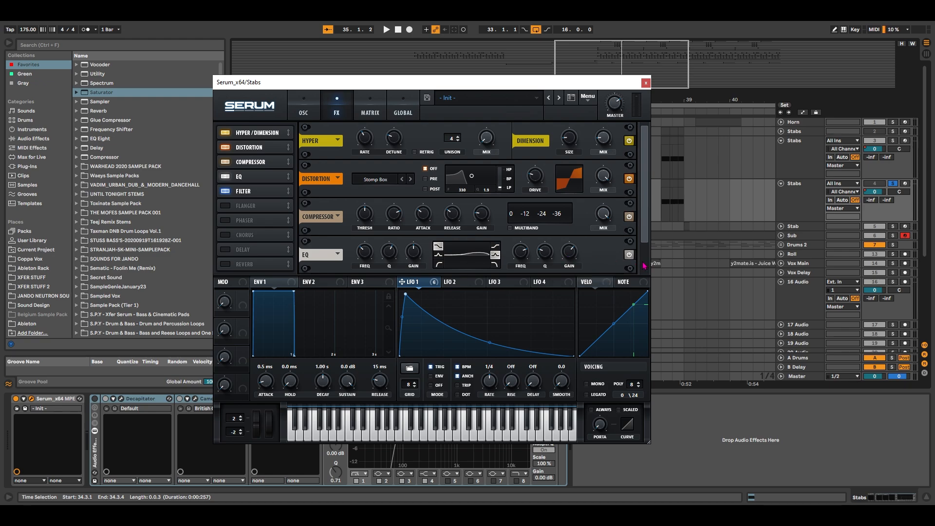
Step: Set the Filter effect to the Phs 48+ type, adjust its cutoff and set its resonance to 15%, auditioning the stab
{"action": "scroll", "coordinate": [334, 226], "scroll_direction": "down", "scroll_amount": 1}
{"action": "left_click", "coordinate": [383, 257]}
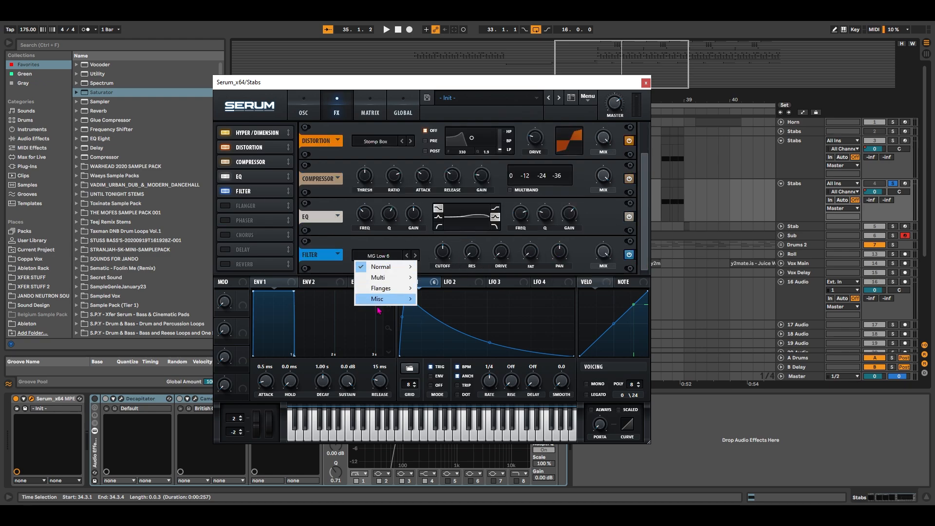
{"action": "mouse_move", "coordinate": [385, 294]}
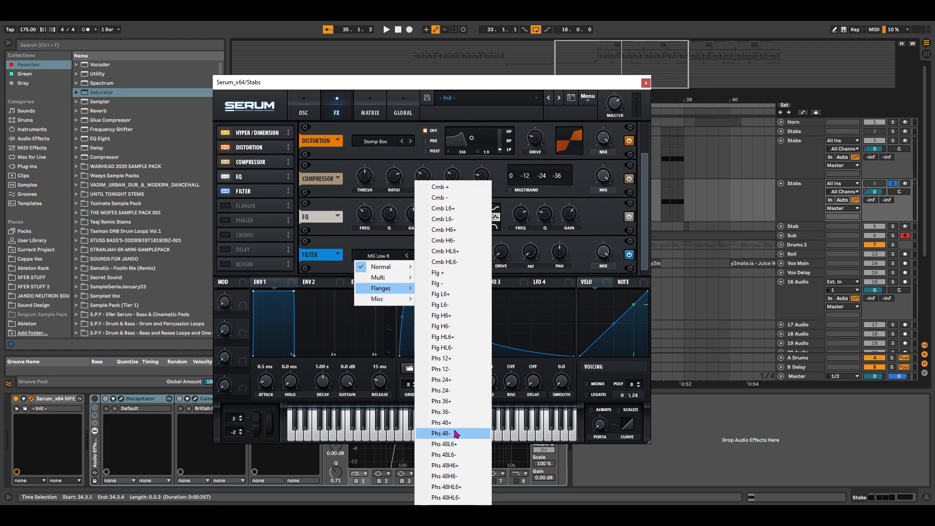
{"action": "left_click", "coordinate": [441, 423]}
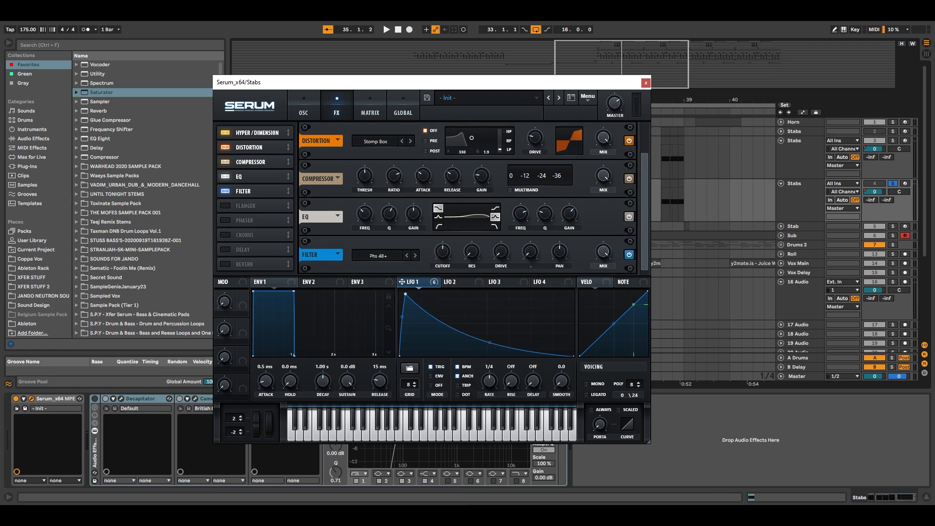
{"action": "left_click_drag", "start_coordinate": [442, 251], "coordinate": [439, 300]}
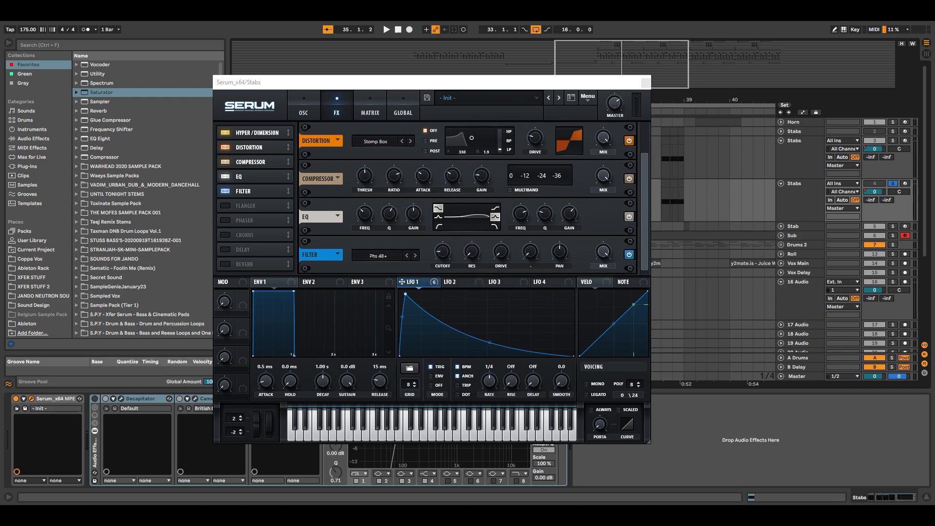
{"action": "left_click_drag", "start_coordinate": [475, 254], "coordinate": [478, 242]}
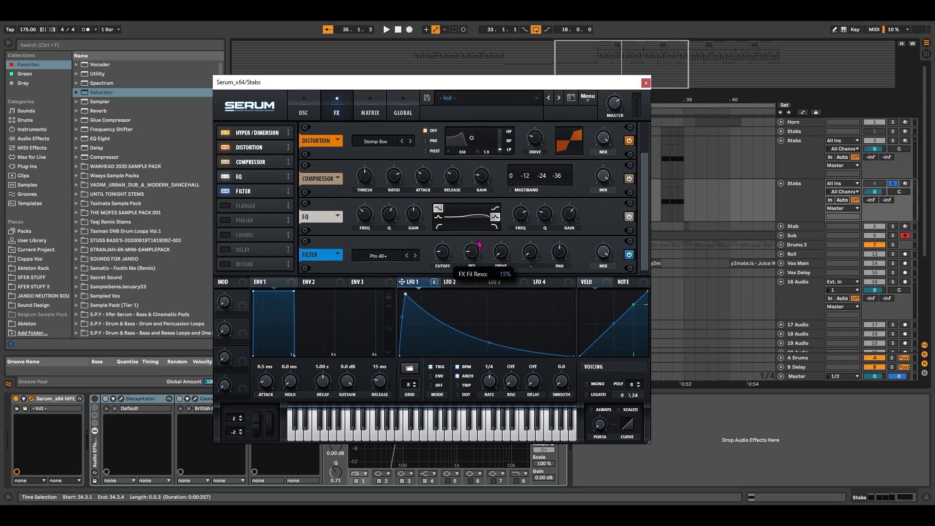
{"action": "key", "text": "space"}
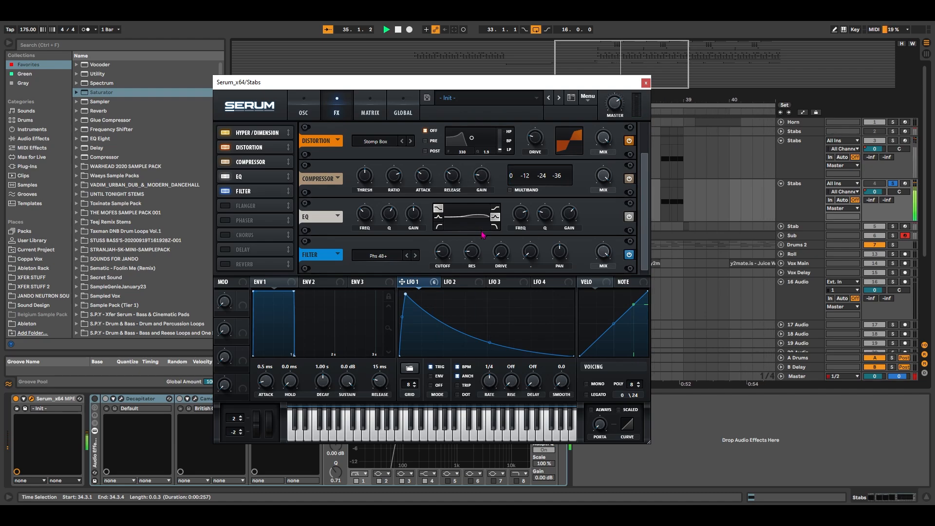
Step: Move the Filter effect ahead of the EQ in Serum's chain, audition the stab and close the synth window
{"action": "left_click", "coordinate": [310, 107]}
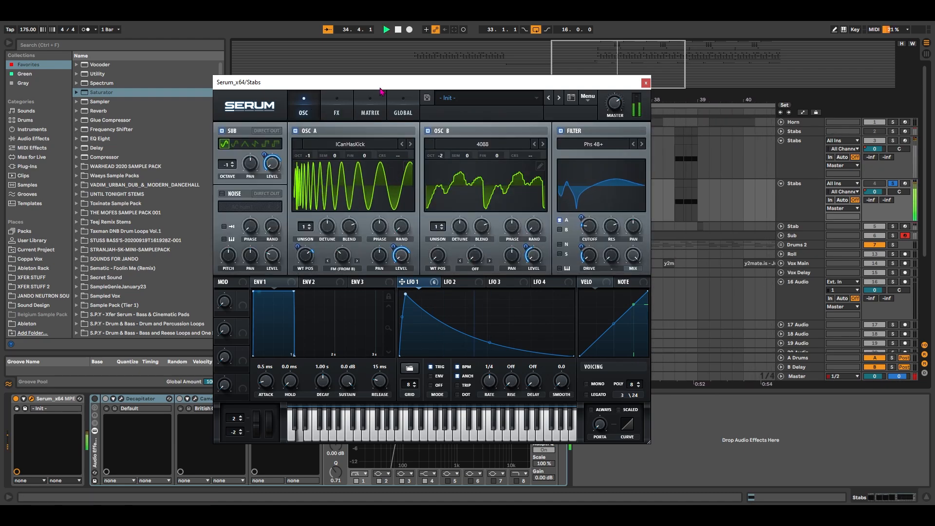
{"action": "left_click_drag", "start_coordinate": [377, 89], "coordinate": [413, 69]}
{"action": "left_click", "coordinate": [351, 97]}
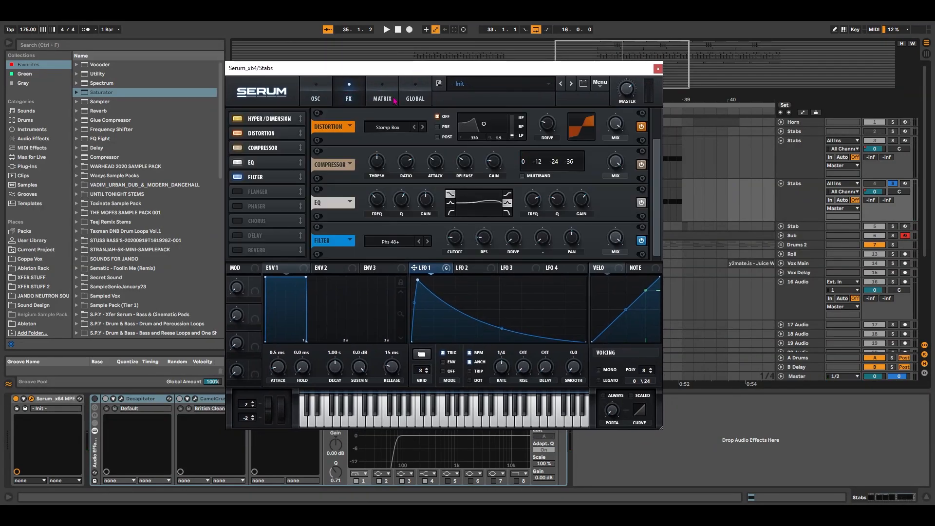
{"action": "left_click_drag", "start_coordinate": [250, 175], "coordinate": [270, 163]}
{"action": "key", "text": "space"}
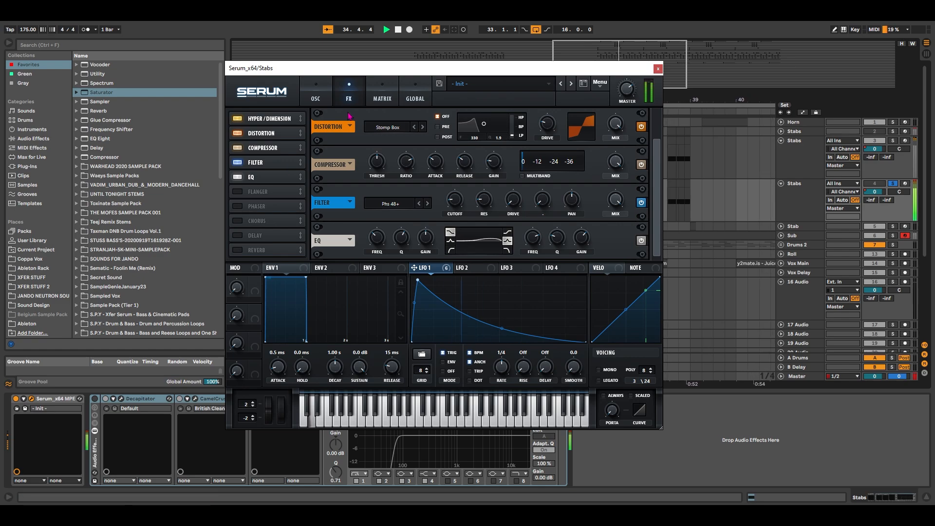
{"action": "left_click", "coordinate": [316, 95]}
{"action": "left_click", "coordinate": [658, 69]}
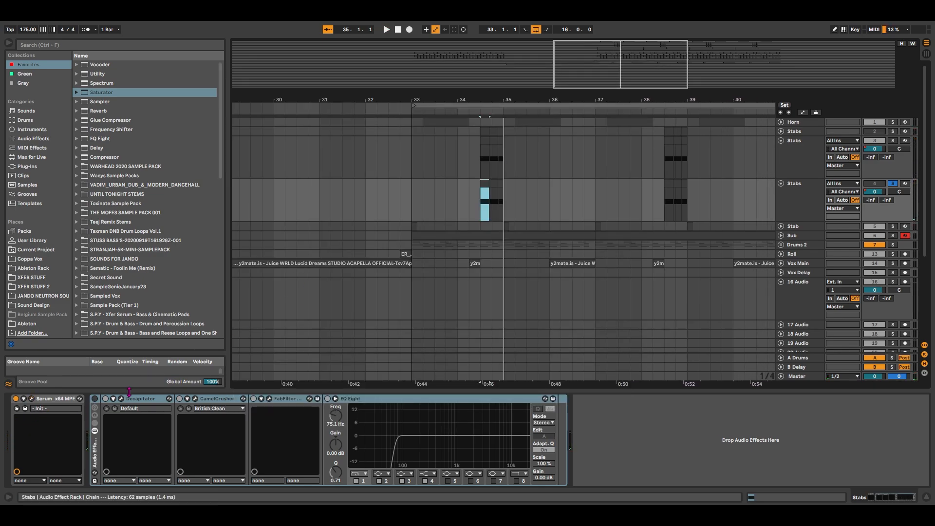
Step: Enable the audio effect rack after Serum and open its Decapitator, CamelCrusher and FabFilter Pro-R windows
{"action": "left_click", "coordinate": [195, 400]}
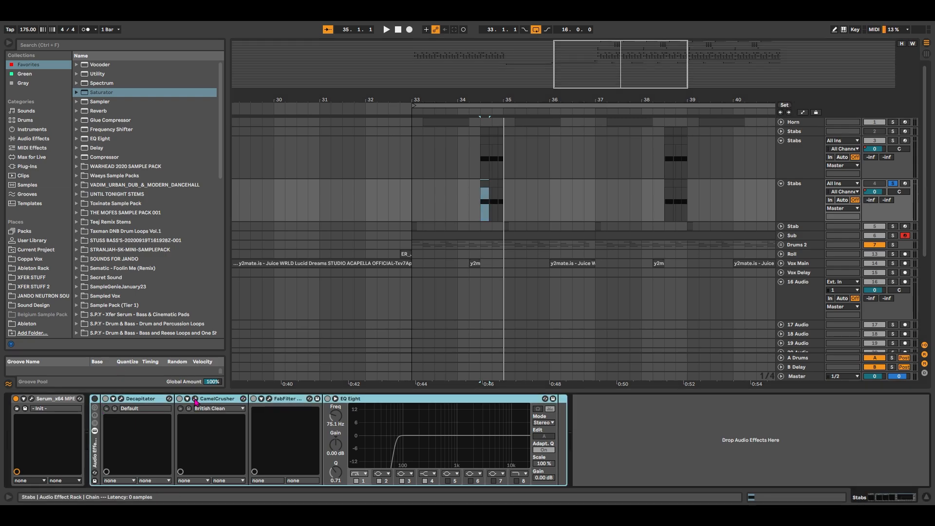
{"action": "left_click", "coordinate": [95, 399]}
{"action": "left_click", "coordinate": [152, 401]}
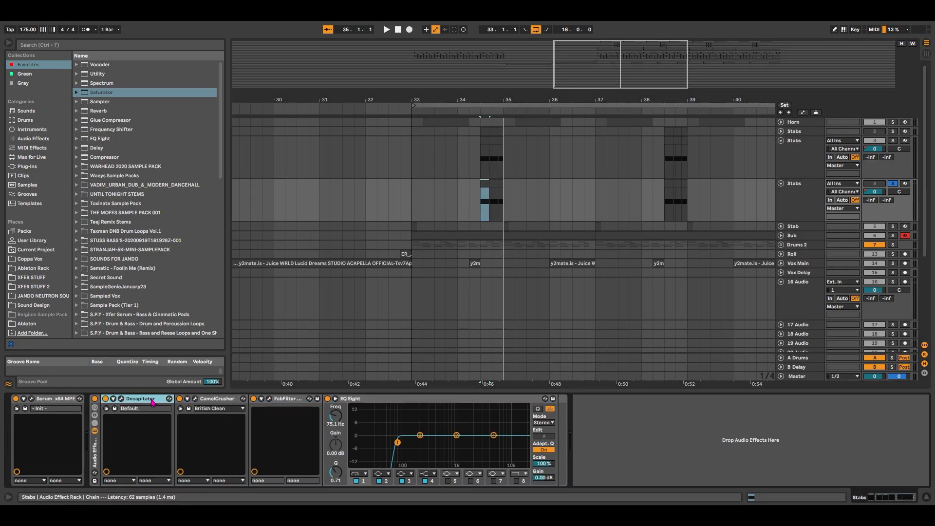
{"action": "left_click", "coordinate": [122, 400]}
{"action": "left_click", "coordinate": [196, 399]}
{"action": "left_click", "coordinate": [270, 400]}
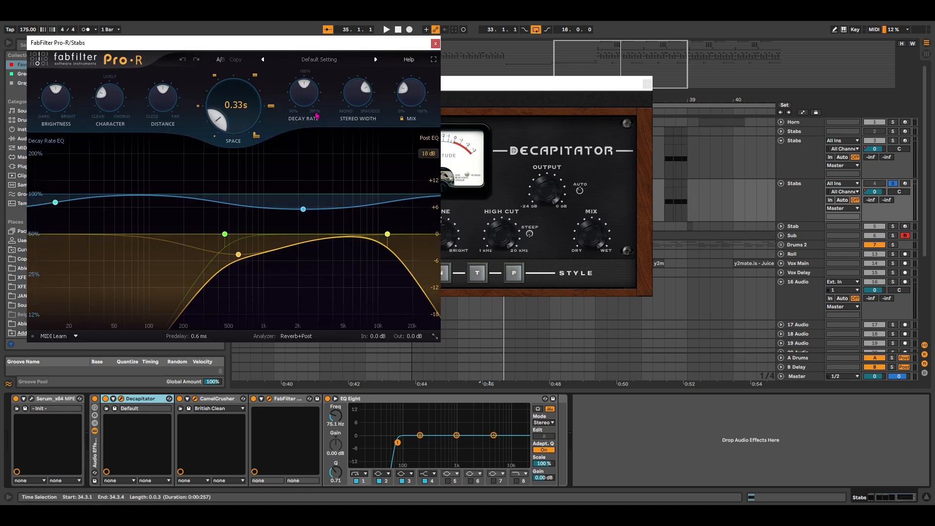
Step: Spread out the three plugin windows and examine Pro-R's space, mix and post EQ settings
{"action": "left_click_drag", "start_coordinate": [170, 34], "coordinate": [532, 217]}
{"action": "left_click_drag", "start_coordinate": [292, 98], "coordinate": [118, 54]}
{"action": "left_click_drag", "start_coordinate": [319, 82], "coordinate": [299, 13]}
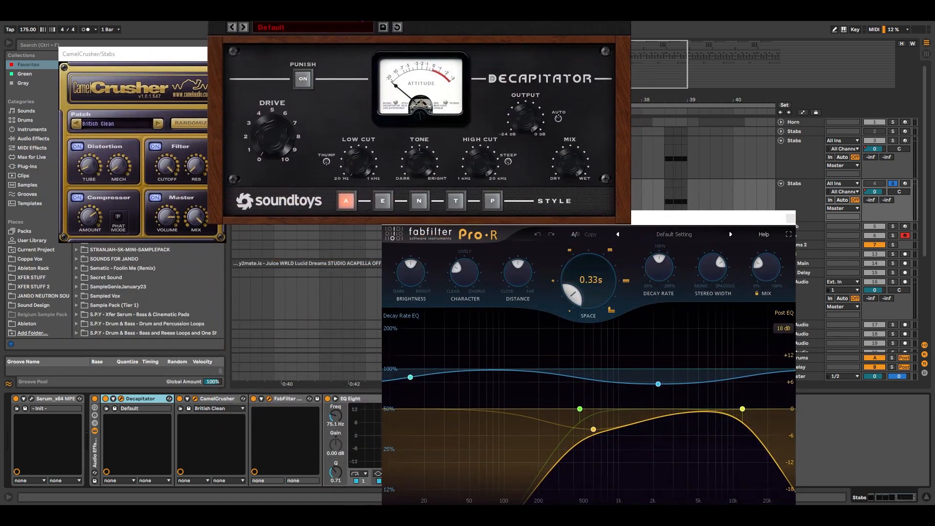
{"action": "left_click_drag", "start_coordinate": [627, 218], "coordinate": [724, 138]}
{"action": "left_click_drag", "start_coordinate": [381, 22], "coordinate": [407, 24]}
{"action": "left_click_drag", "start_coordinate": [536, 127], "coordinate": [350, 62]}
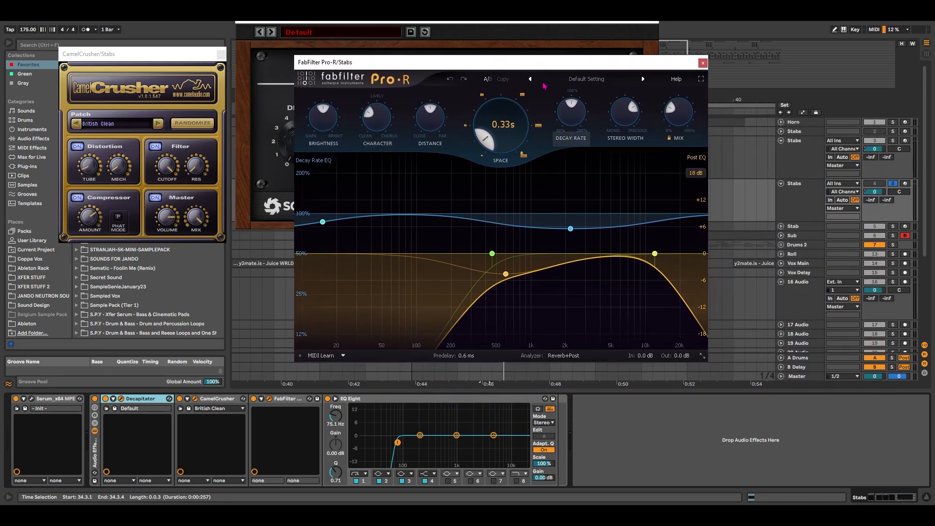
{"action": "mouse_move", "coordinate": [666, 122]}
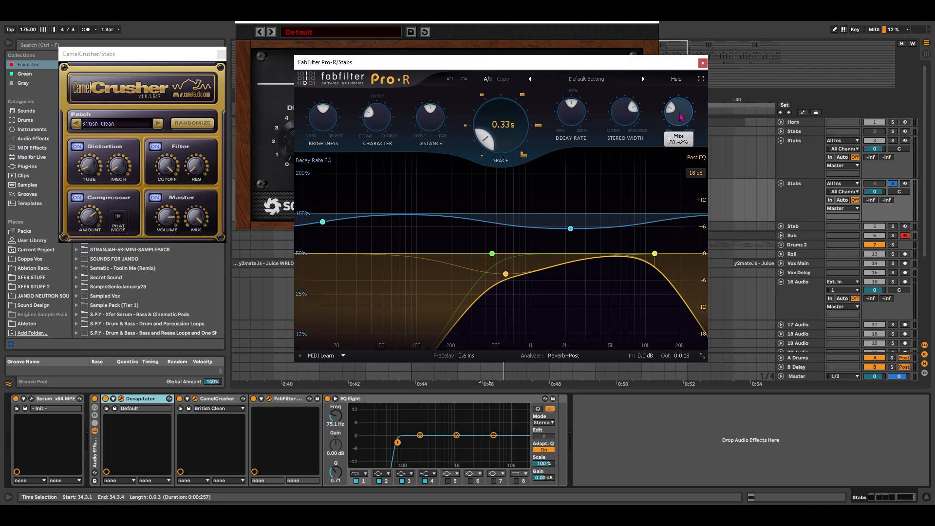
{"action": "mouse_move", "coordinate": [521, 142]}
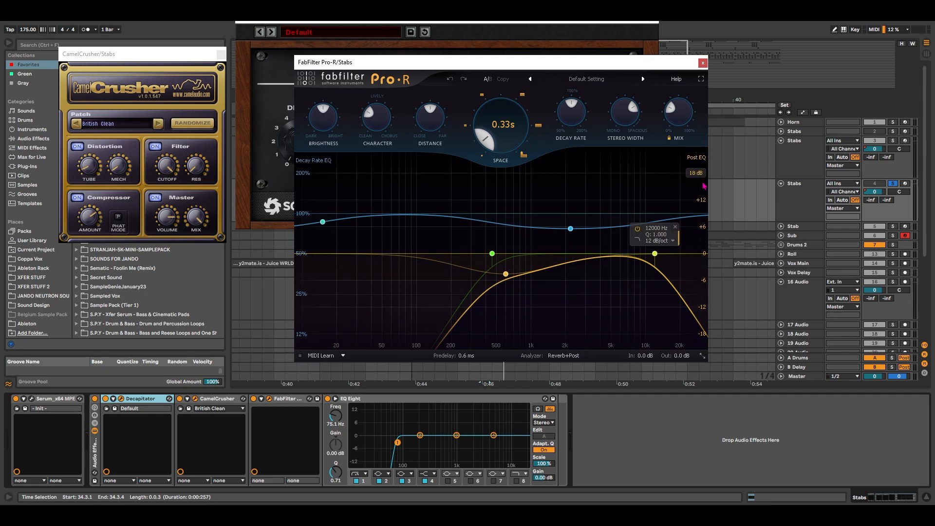
Step: Close the three plugin windows and audition the soloed stab through the effect rack
{"action": "left_click", "coordinate": [703, 63]}
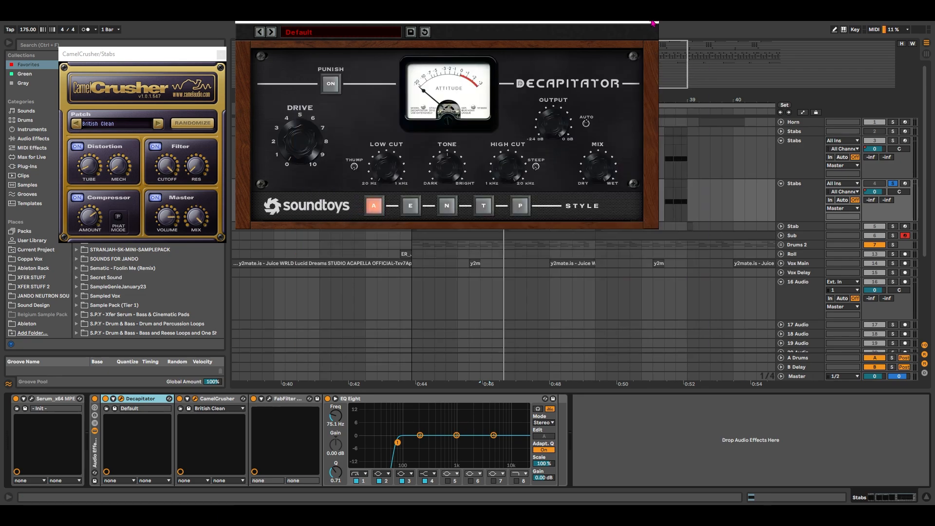
{"action": "left_click", "coordinate": [654, 23]}
{"action": "left_click", "coordinate": [221, 54]}
{"action": "scroll", "coordinate": [557, 127], "scroll_direction": "up", "scroll_amount": 3}
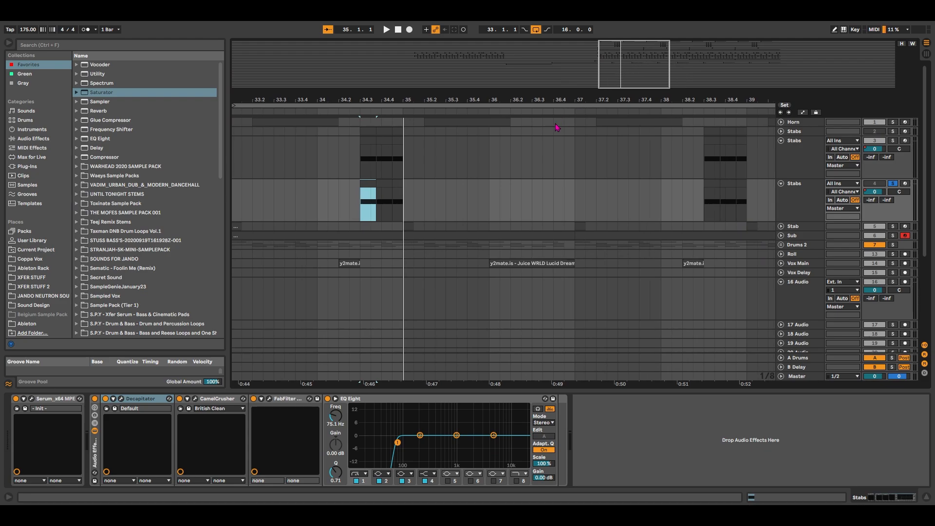
{"action": "key", "text": "space"}
{"action": "key", "text": "space"}
{"action": "scroll", "coordinate": [595, 140], "scroll_direction": "down", "scroll_amount": 3}
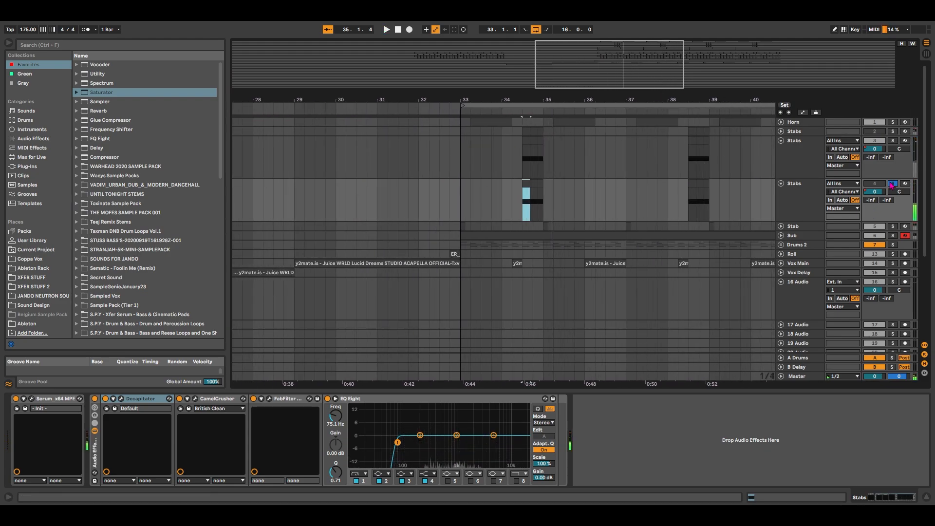
Step: Unsolo and activate Stabs track 4, and mute Stabs track 3
{"action": "left_click", "coordinate": [892, 183]}
{"action": "left_click", "coordinate": [875, 184]}
{"action": "left_click", "coordinate": [875, 141]}
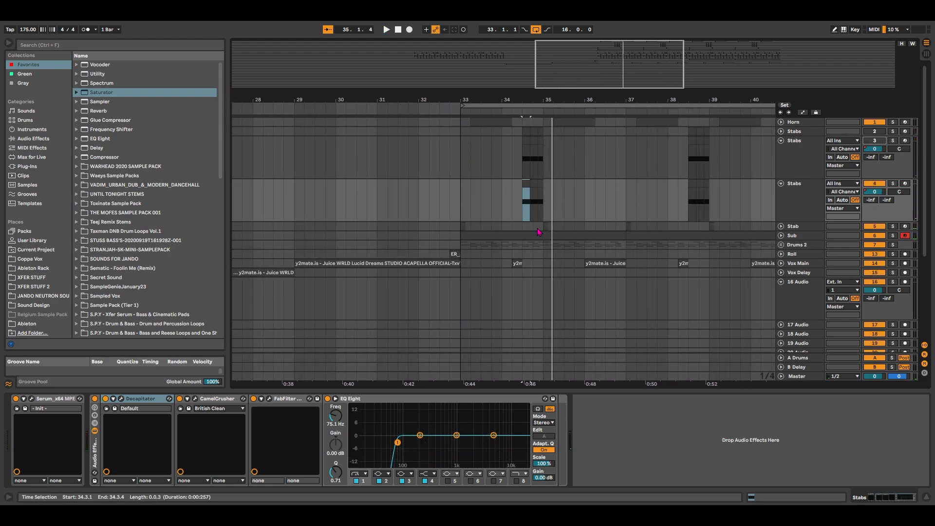
Step: Play the full arrangement from 32.4.1 to hear the new stab in the mix
{"action": "left_click", "coordinate": [527, 235]}
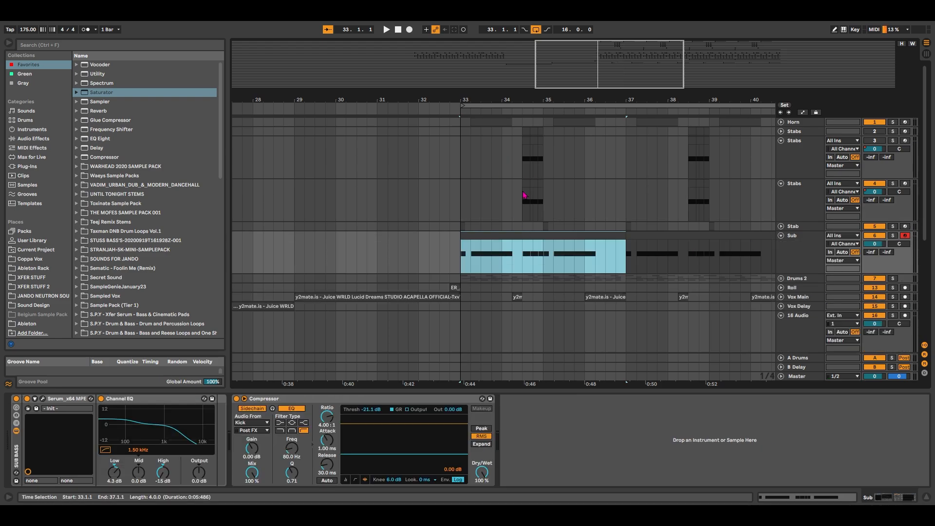
{"action": "left_click", "coordinate": [451, 152]}
{"action": "key", "text": "space"}
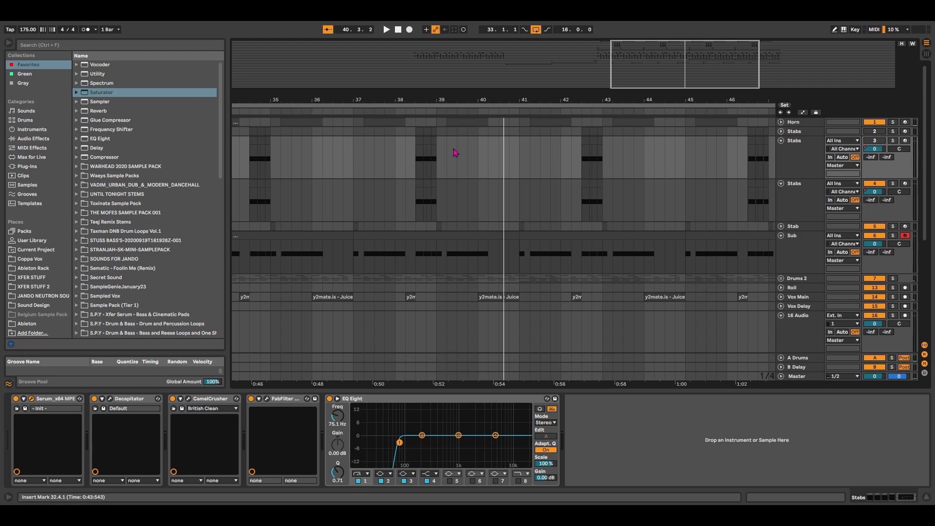
{"action": "scroll", "coordinate": [456, 153], "scroll_direction": "left", "scroll_amount": 5}
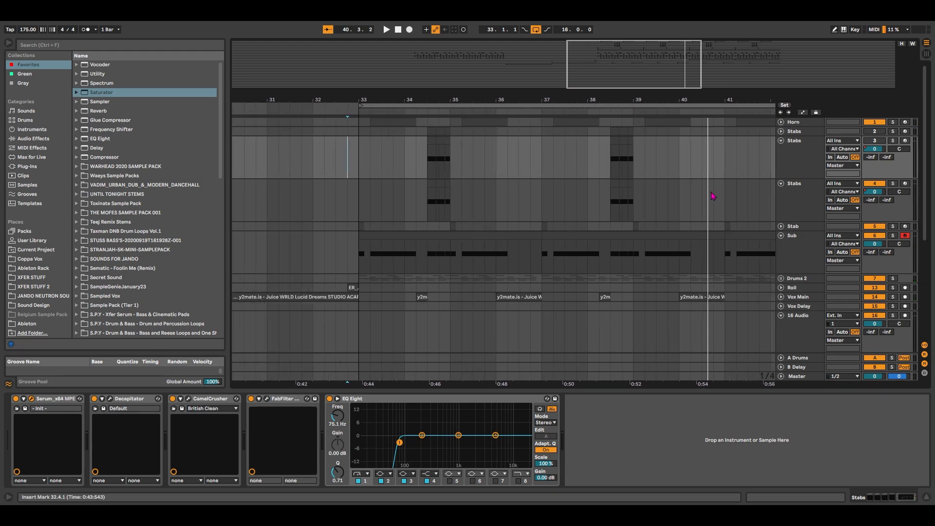
Step: Fold the two expanded Stabs tracks and the Sub track in the arrangement
{"action": "left_click", "coordinate": [793, 185]}
{"action": "left_click", "coordinate": [782, 183]}
{"action": "left_click", "coordinate": [782, 141]}
{"action": "left_click_drag", "start_coordinate": [709, 101], "coordinate": [622, 91]}
{"action": "left_click", "coordinate": [780, 169]}
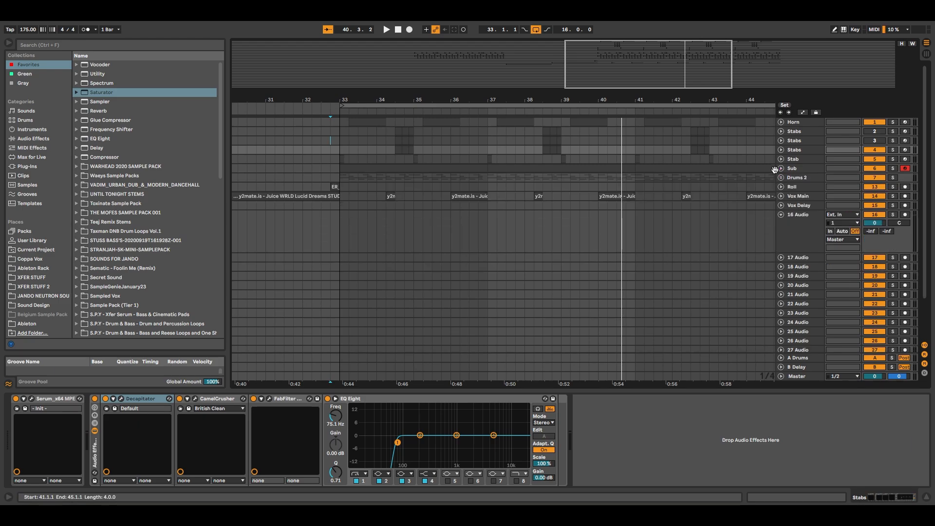